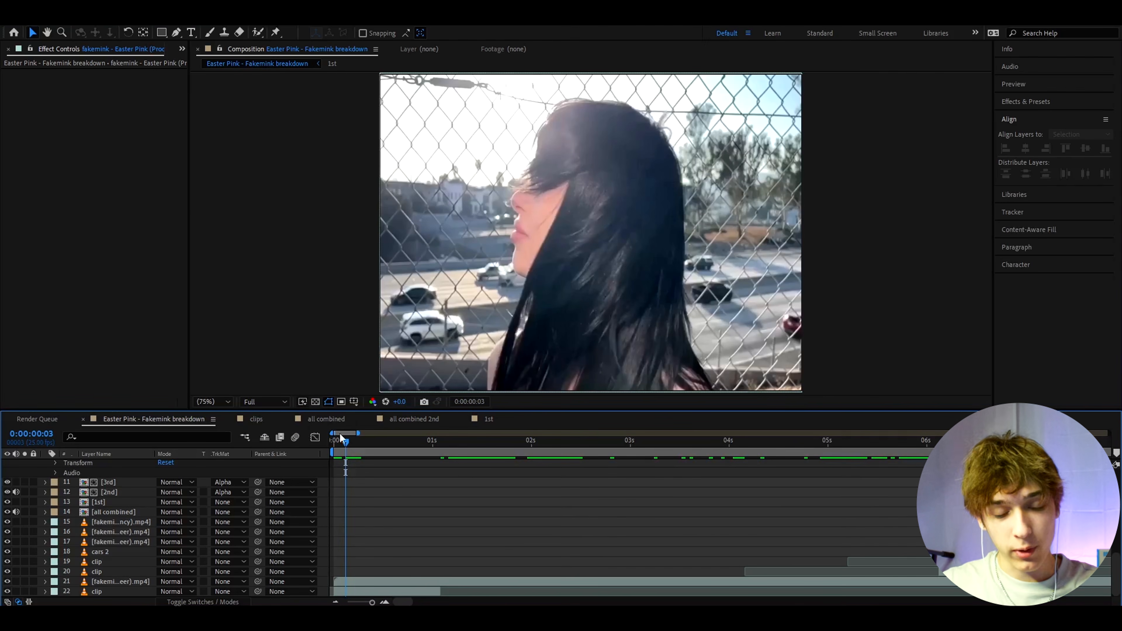
Move the highway clip on layer 21 so that it starts at 0:00:00:05
key("equal")
key("equal")
left_click_drag(383, 446, 395, 489)
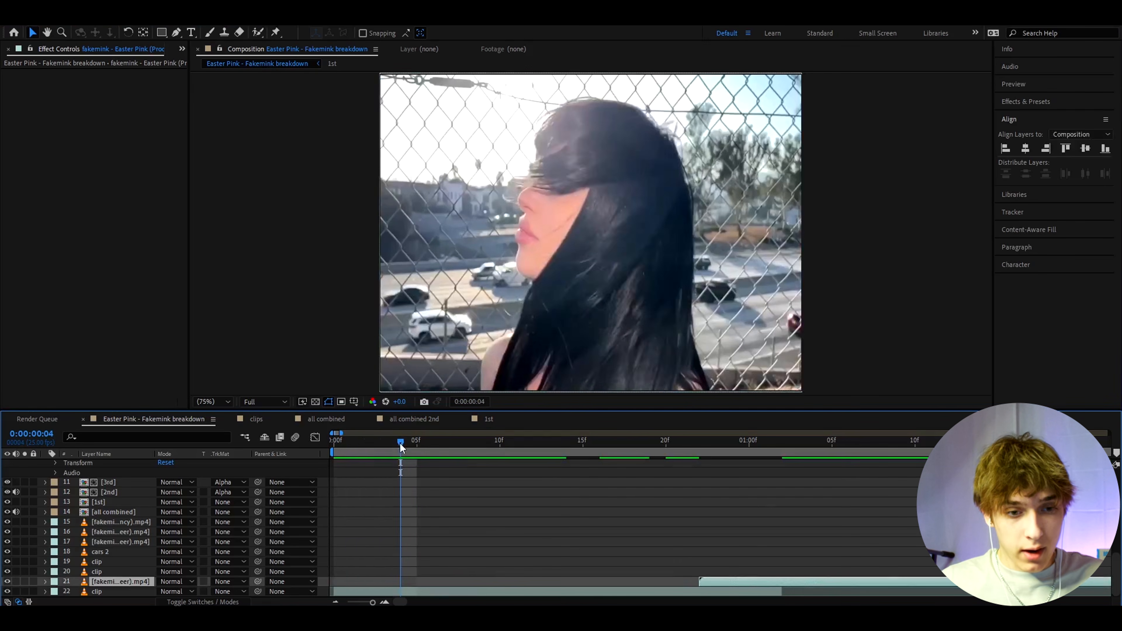
mouse_move(400, 442)
left_mouse_down()
mouse_move(611, 449)
mouse_move(400, 449)
mouse_move(449, 446)
mouse_move(418, 451)
left_mouse_up()
key("[")
left_click_drag(649, 582, 455, 570)
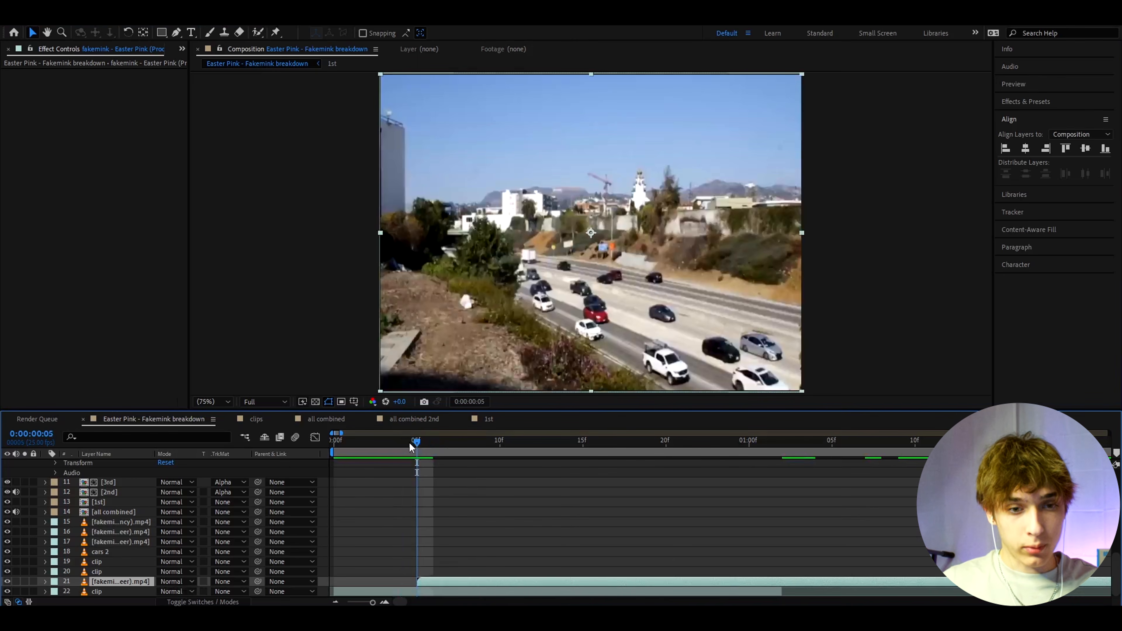
Split the highway clip at 0:00:00:06 and shift the remainder to start at about frame 22
mouse_move(426, 444)
left_mouse_down()
mouse_move(450, 443)
mouse_move(438, 442)
left_mouse_up()
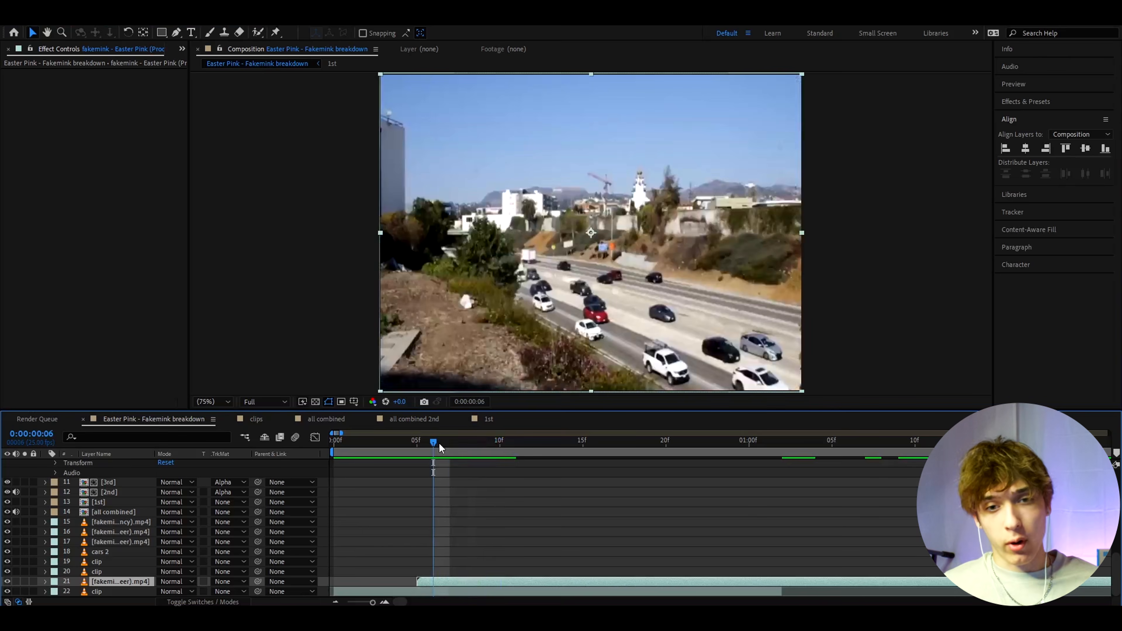
mouse_move(433, 443)
left_mouse_down()
mouse_move(417, 449)
mouse_move(435, 448)
left_mouse_up()
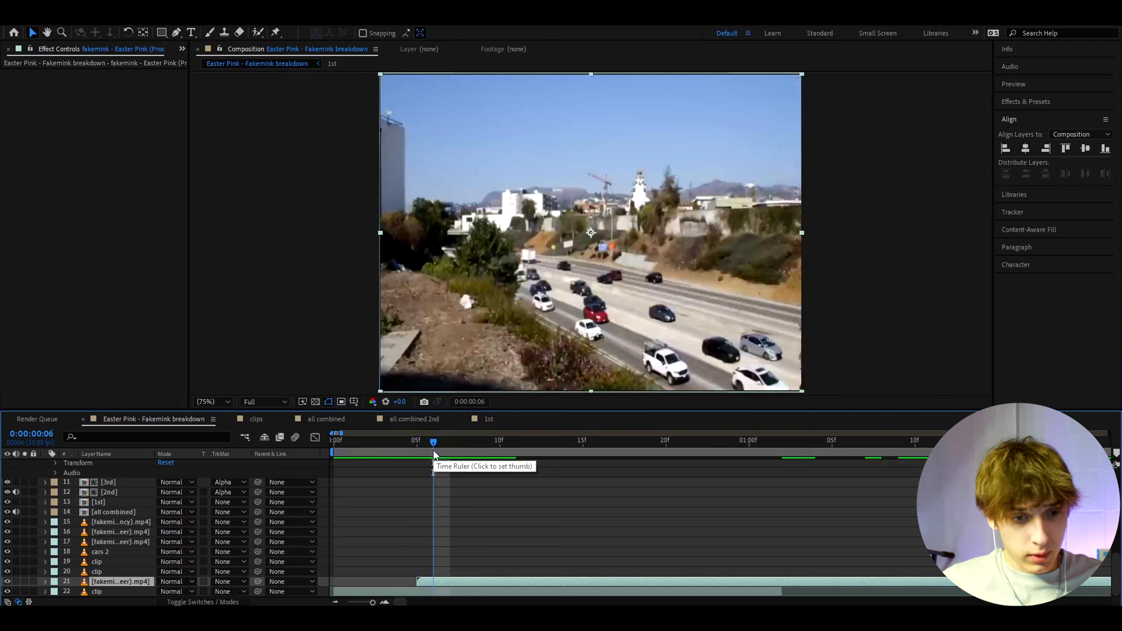
key("ctrl+shift+d")
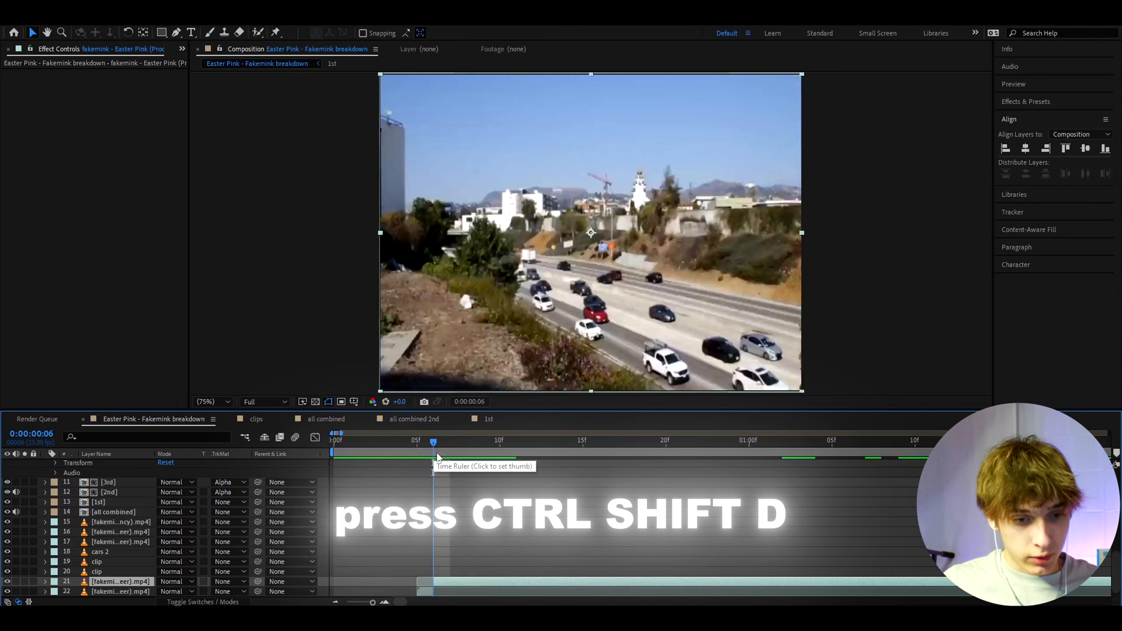
left_click_drag(457, 580, 724, 582)
Freeze the one-frame highway clip at 0:00:00:05 and extend its end to frame 8
mouse_move(434, 446)
left_mouse_down()
mouse_move(407, 446)
mouse_move(457, 444)
mouse_move(418, 444)
left_mouse_up()
left_click(424, 581)
left_click(447, 440)
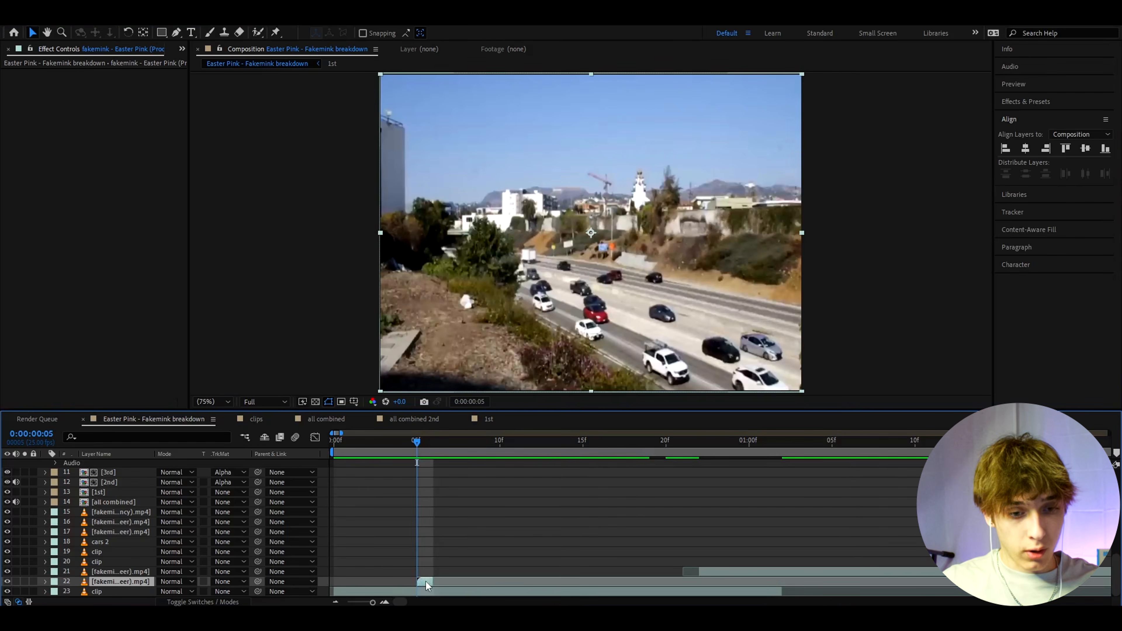
right_click(425, 581)
mouse_move(525, 319)
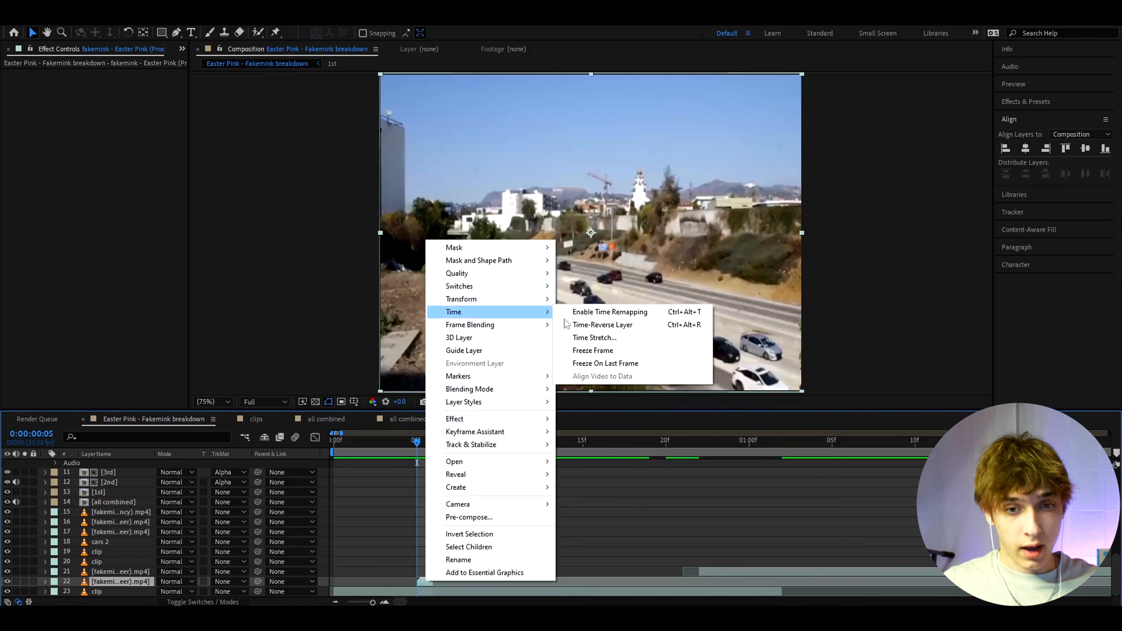
left_click(584, 351)
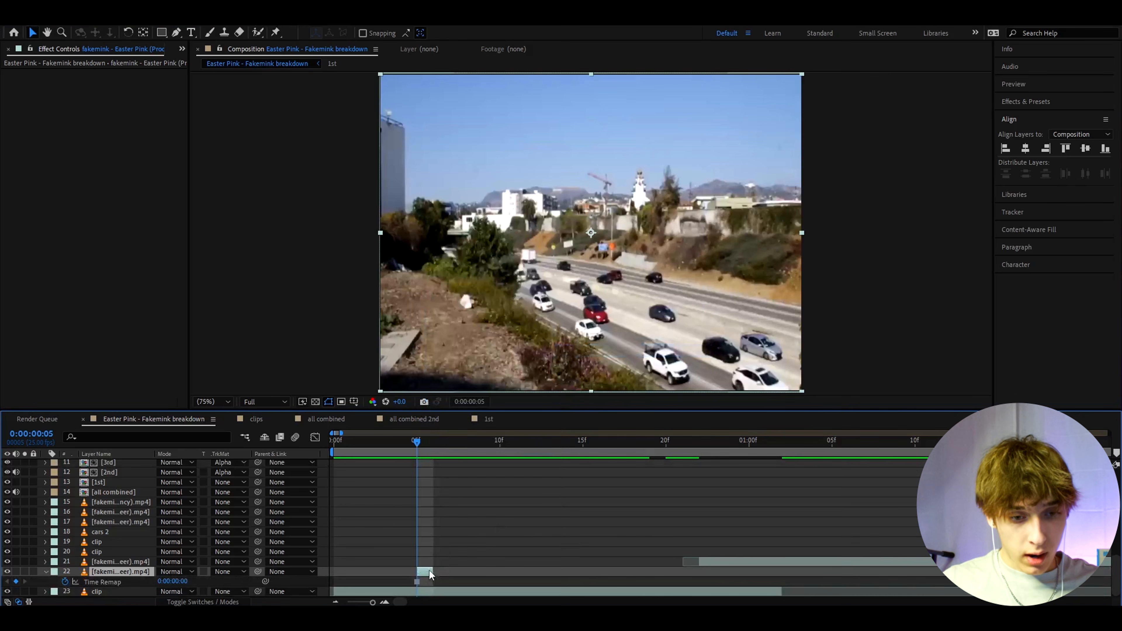
left_click_drag(431, 572, 460, 567)
mouse_move(417, 443)
left_mouse_down()
mouse_move(452, 440)
mouse_move(420, 454)
left_mouse_up()
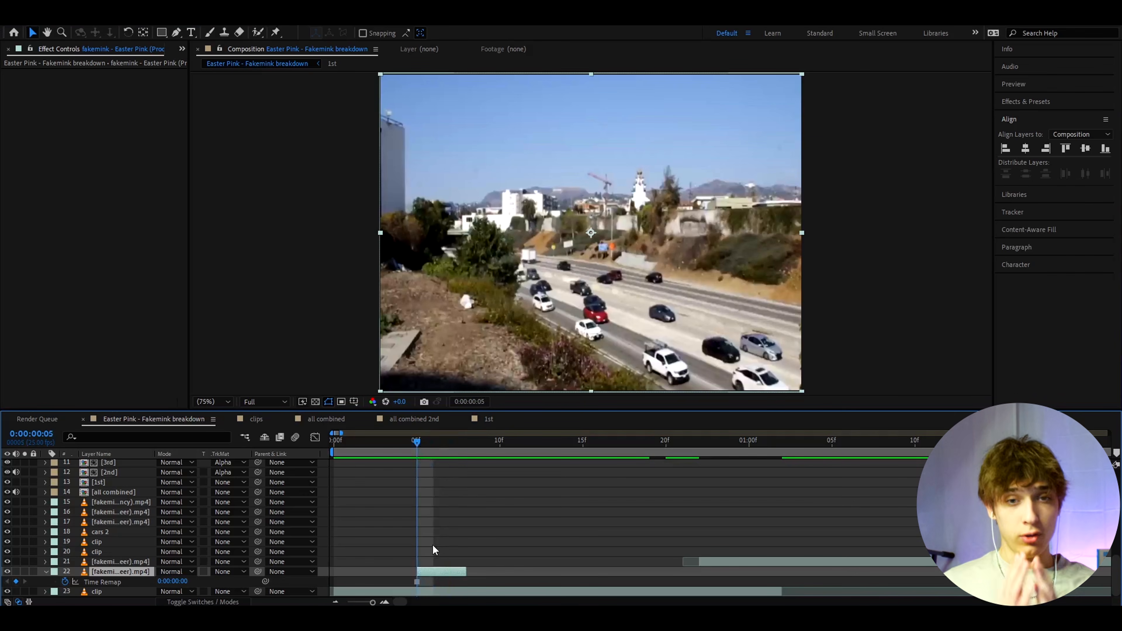
Draw six adjoining rectangular masks of varied sizes on the frozen highway clip, around the center of the frame
left_click(426, 551)
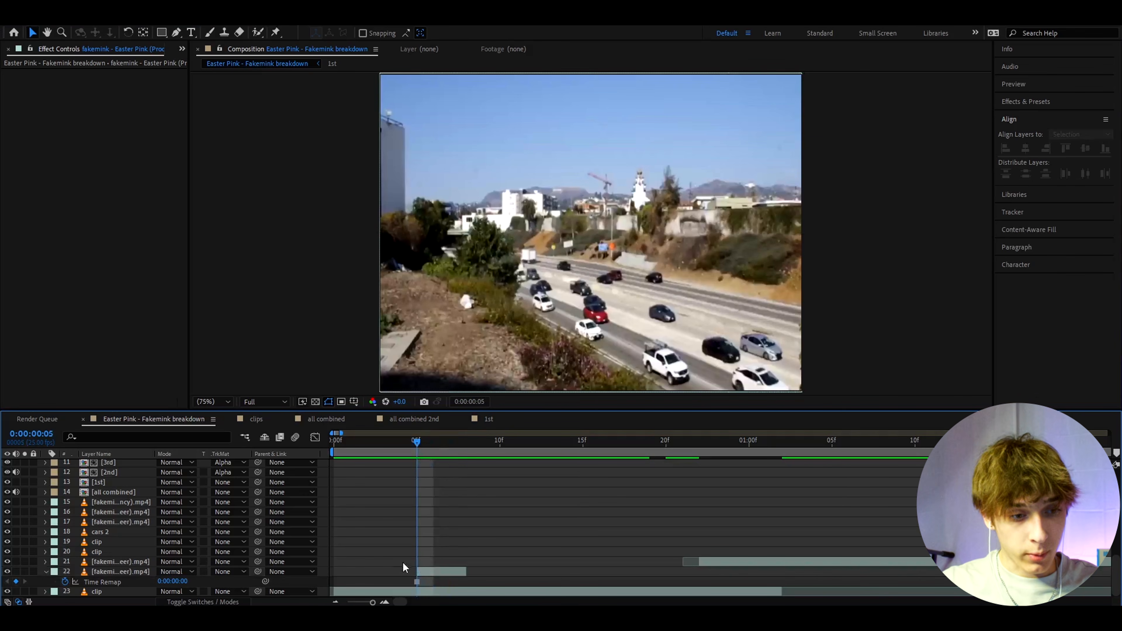
left_click(426, 572)
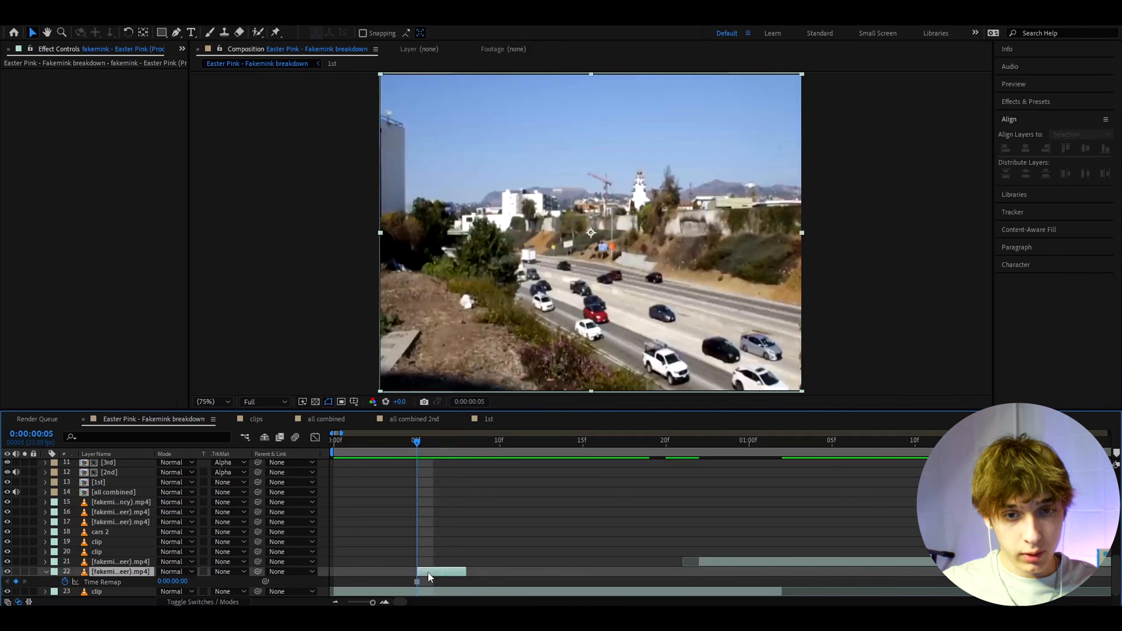
left_click(162, 32)
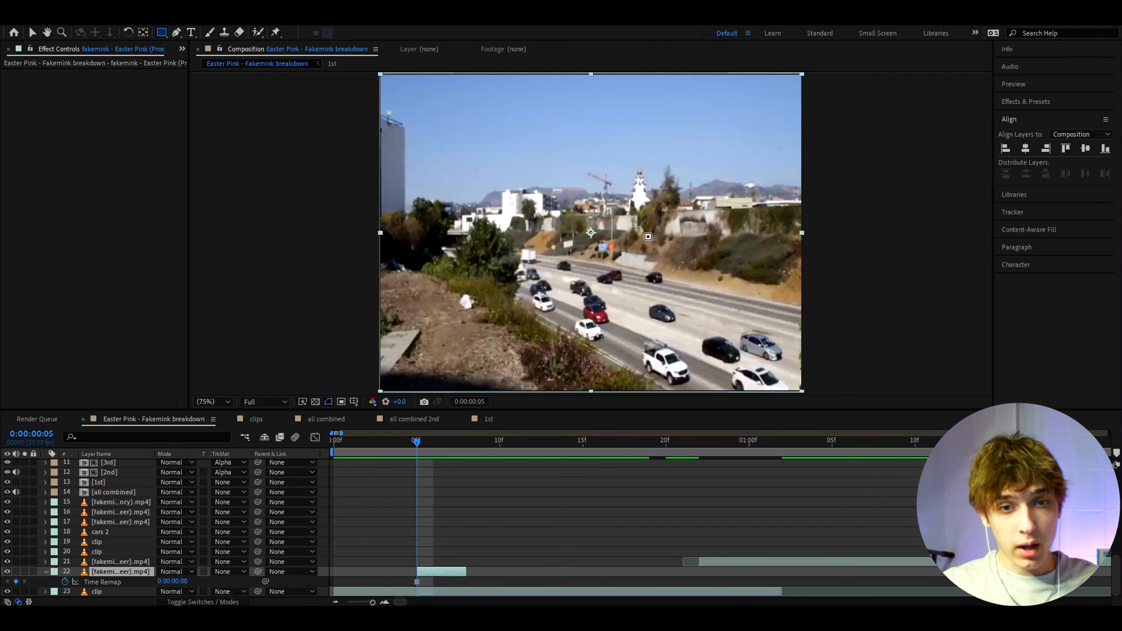
left_click_drag(473, 136, 593, 244)
left_click_drag(593, 179, 647, 212)
left_click_drag(545, 244, 593, 335)
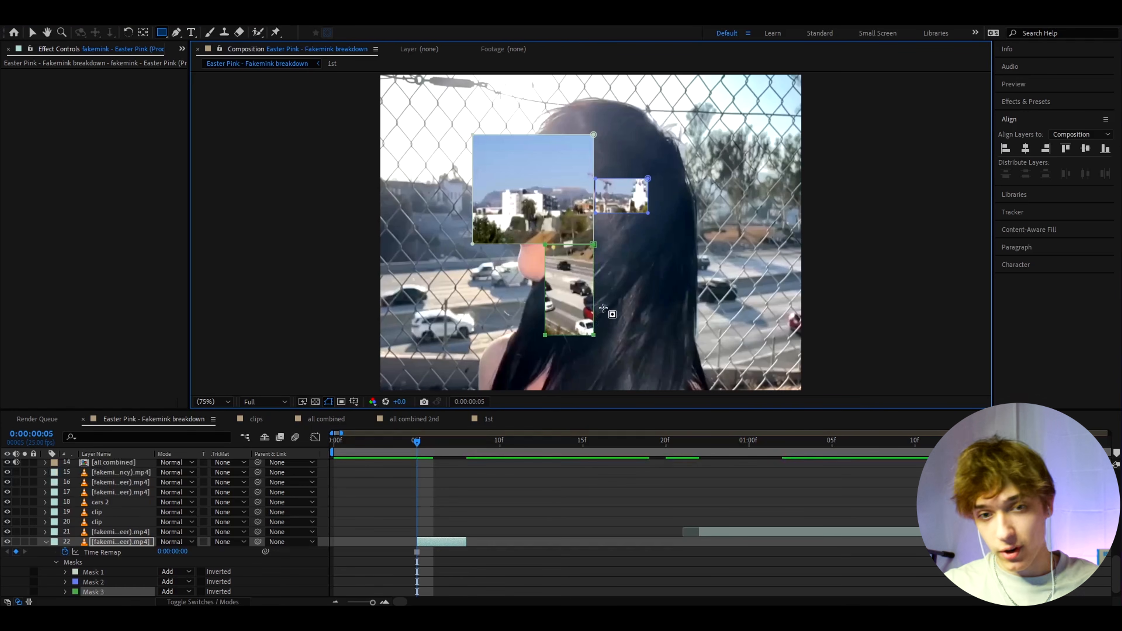
left_click_drag(593, 286, 735, 335)
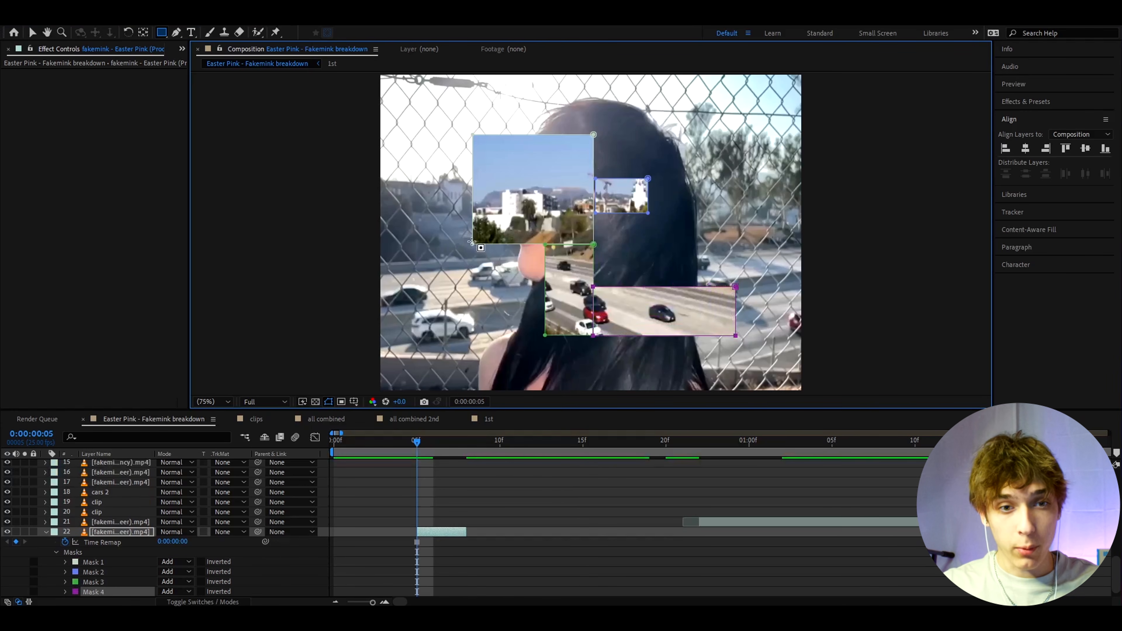
left_click_drag(471, 242, 529, 367)
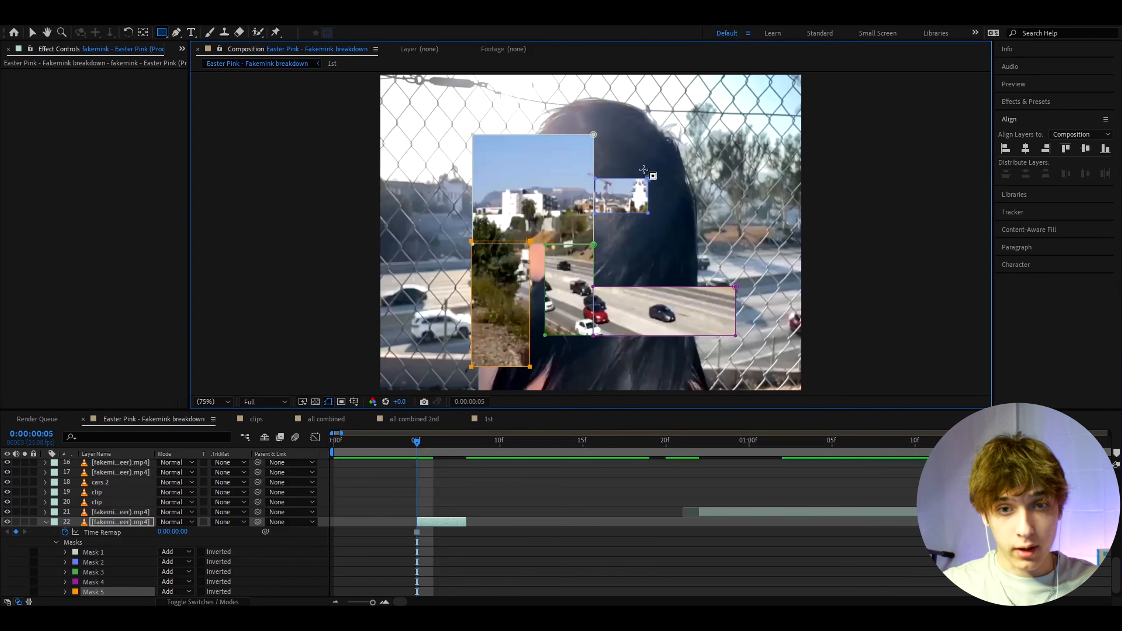
left_click_drag(624, 178, 648, 158)
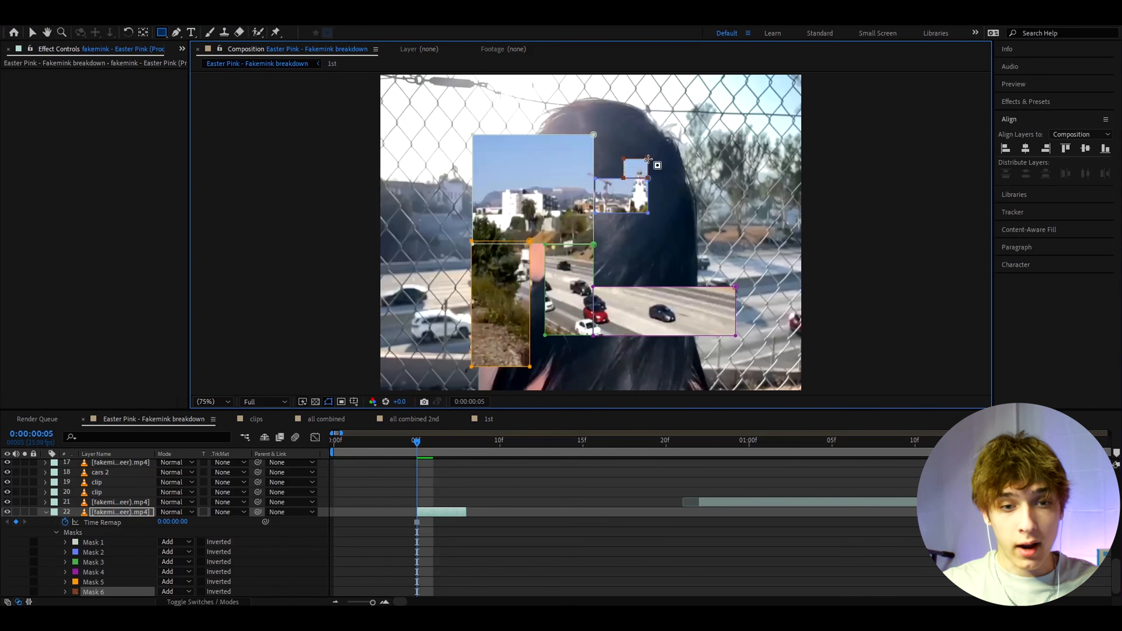
Play back the composition to check how the masked freeze frame appears over the portrait shot
left_click(435, 442)
mouse_move(435, 444)
left_mouse_down()
mouse_move(450, 443)
mouse_move(367, 442)
left_mouse_up()
left_click(516, 481)
key("space")
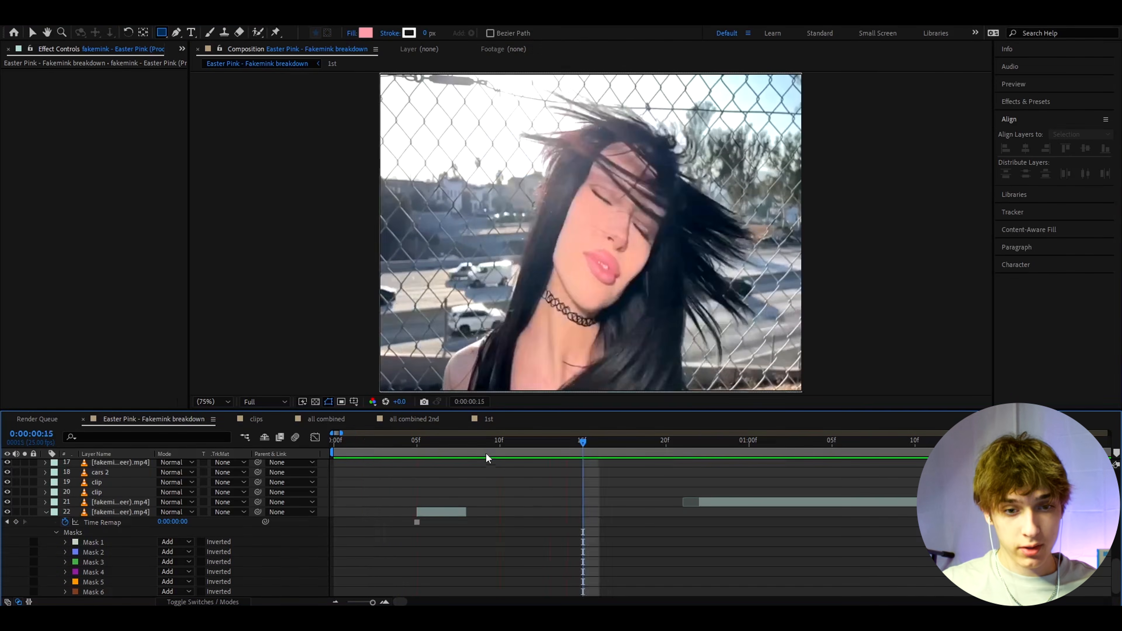
left_click(458, 435)
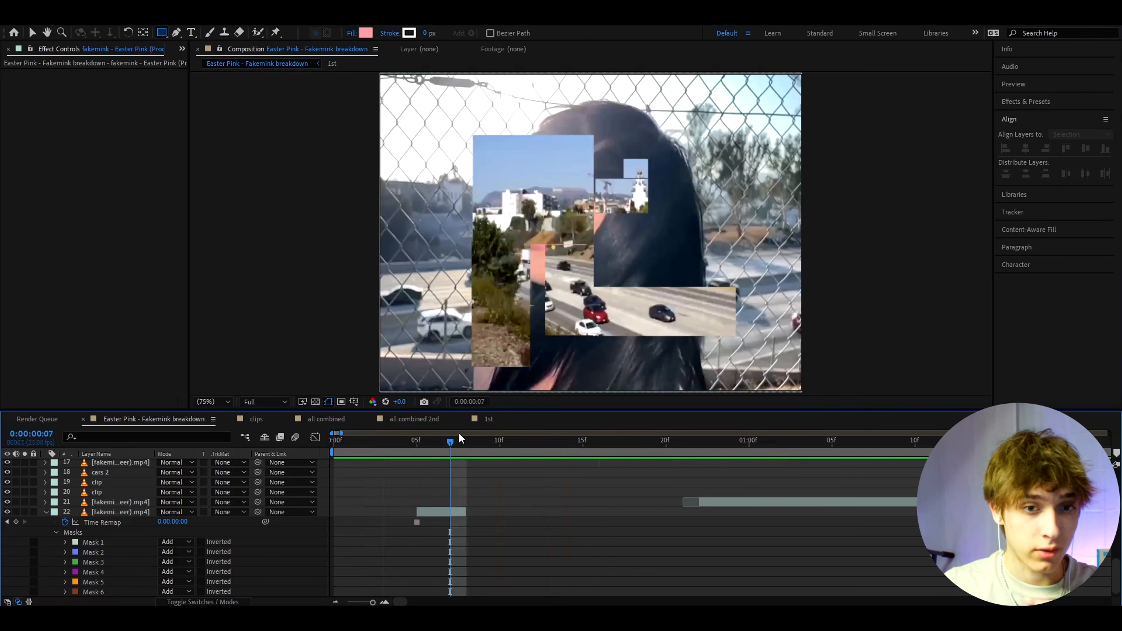
Delete all masks from the frozen highway clip and return the playhead to 0:00:00:05
left_click(72, 532)
key("Delete")
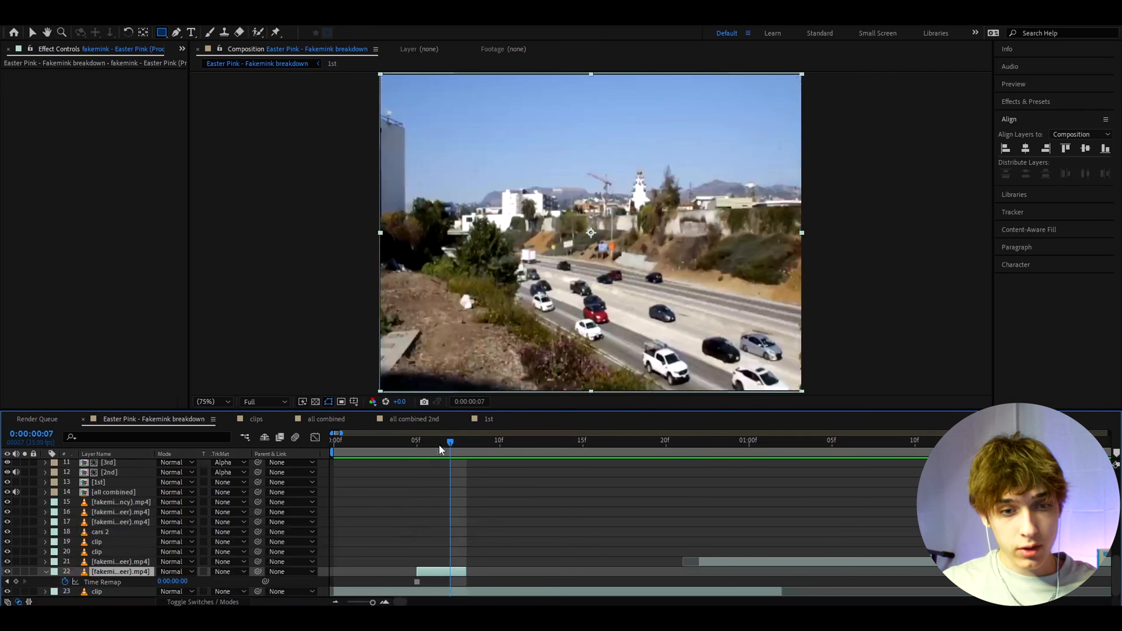
left_click_drag(448, 445, 418, 447)
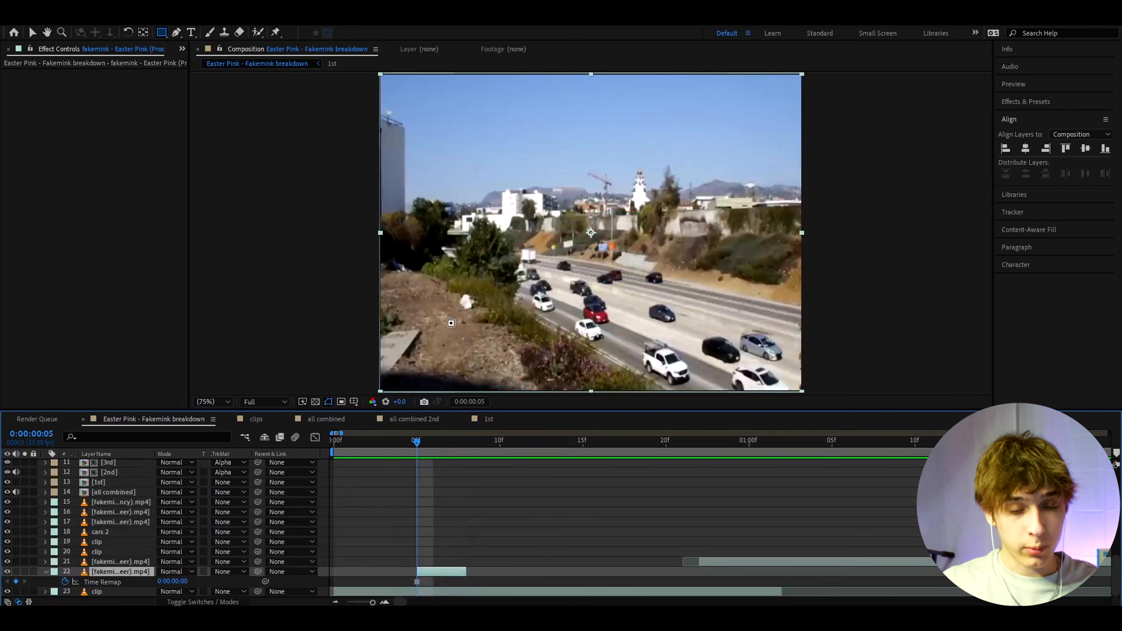
Hide the frozen highway clip and draw eight pink rectangles of varied sizes around the woman's head in one new shape layer
left_click(7, 572)
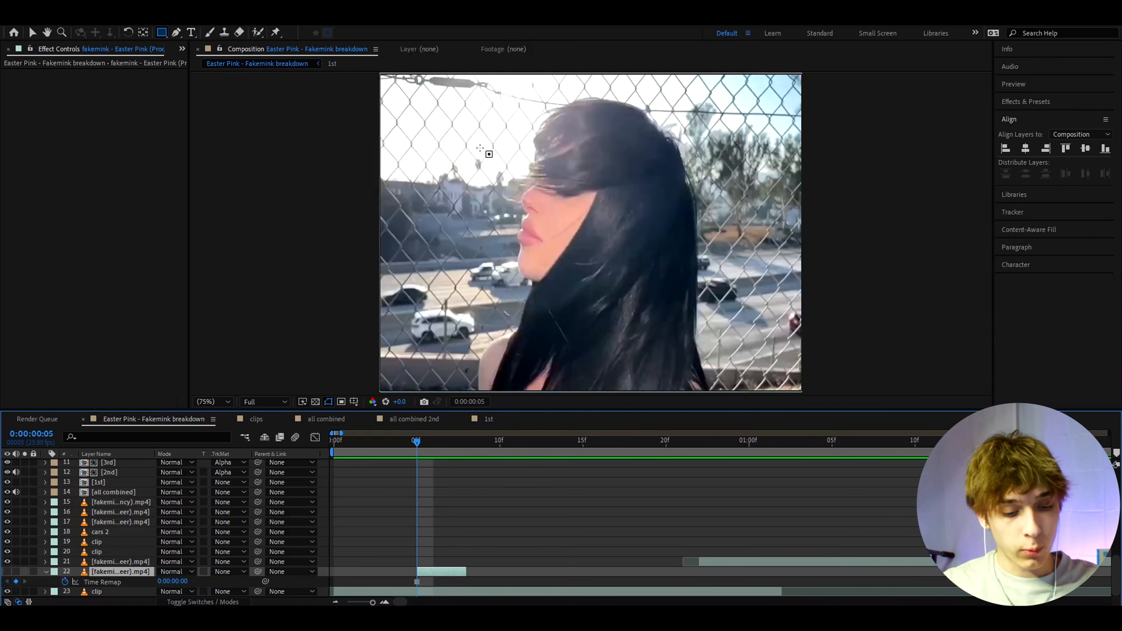
key("F2")
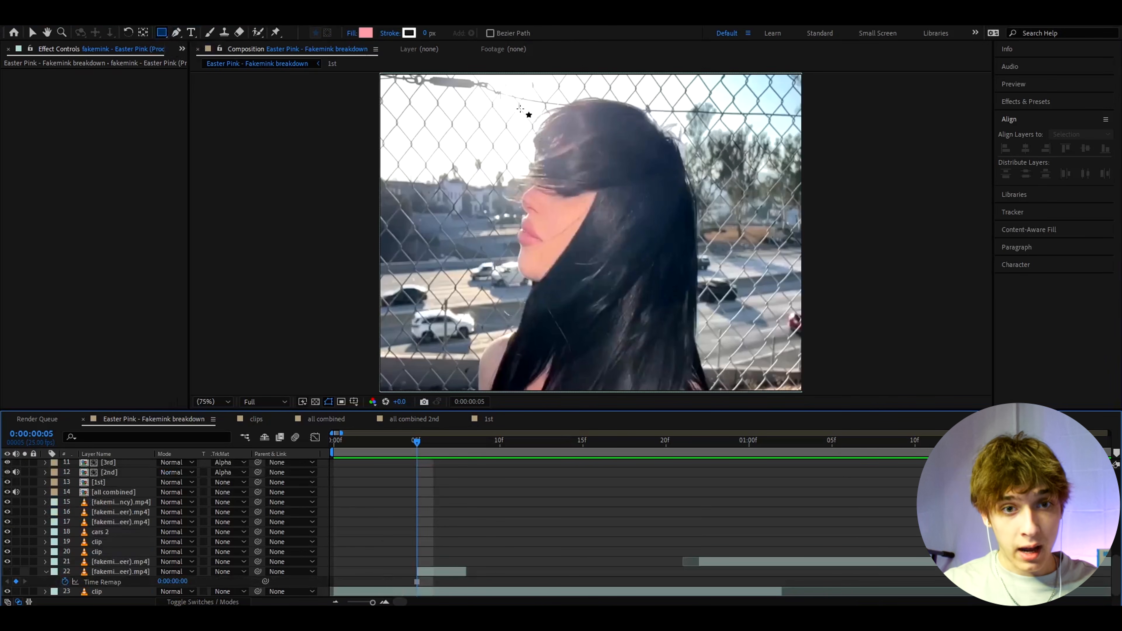
left_click_drag(520, 106, 573, 303)
left_click_drag(569, 204, 658, 253)
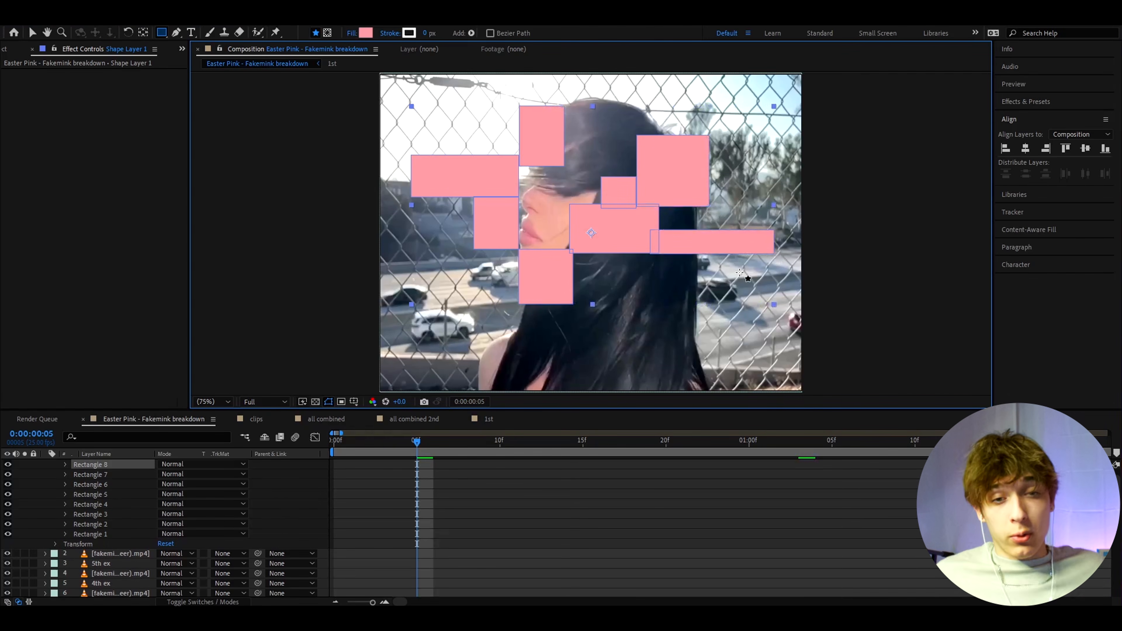
Move the rectangles' shape layer directly above the frozen highway clip in the layer stack
scroll(115, 508, "up", 2)
left_click_drag(113, 464, 114, 591)
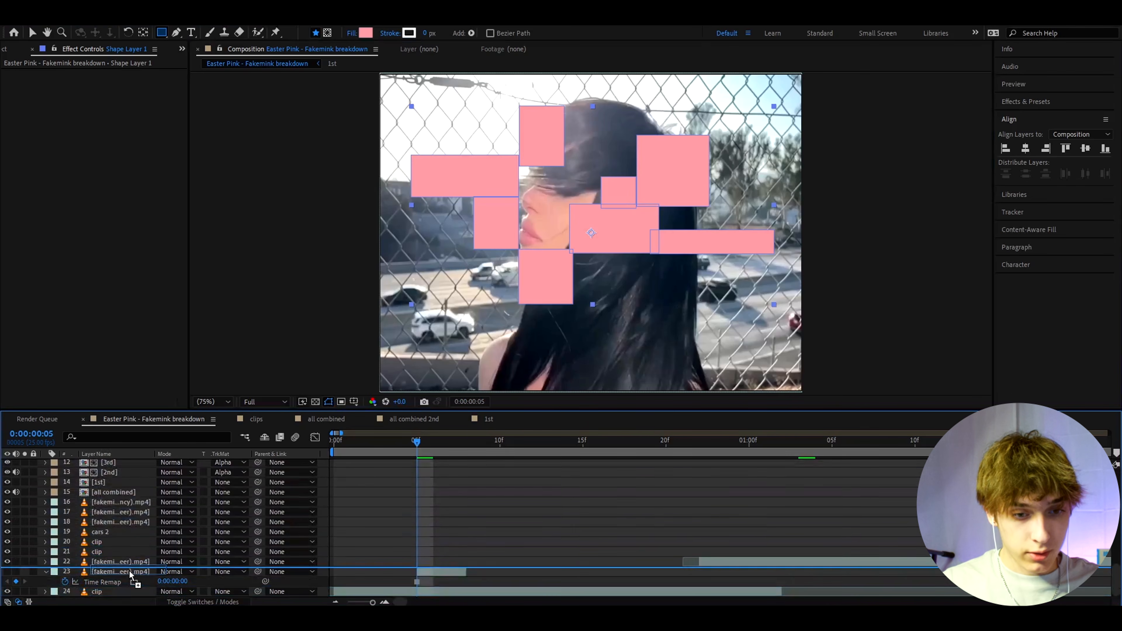
scroll(406, 512, "up", 2)
left_click(47, 524)
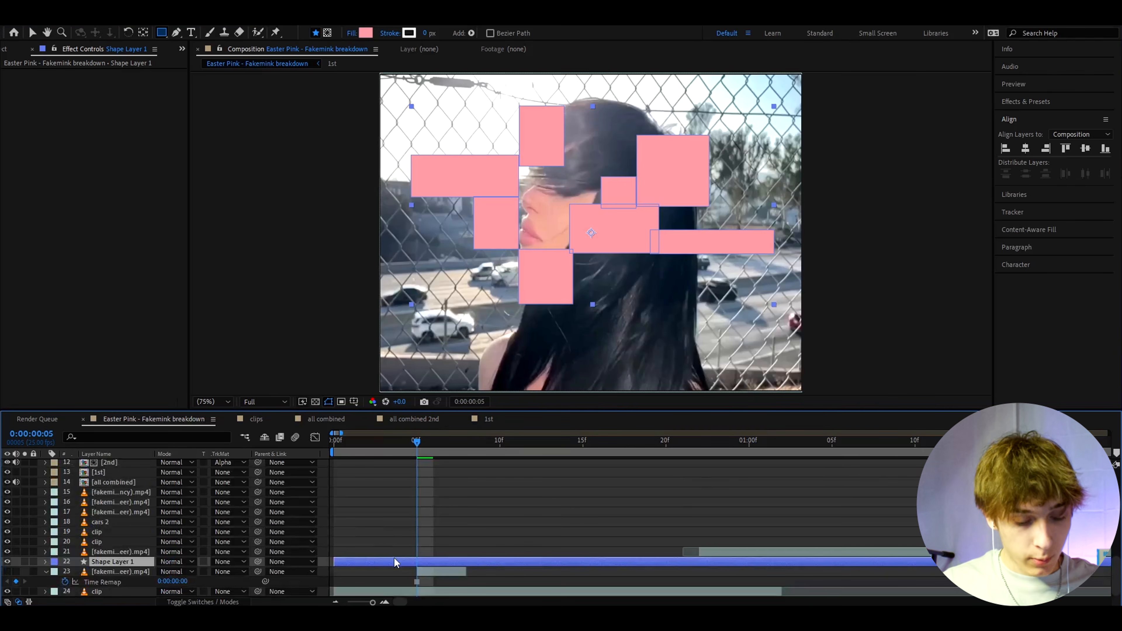
Split the shape layer at frames 5 and 8 and delete the outer pieces so it matches the frozen clip's duration
key("ctrl+shift+d")
left_click(406, 573)
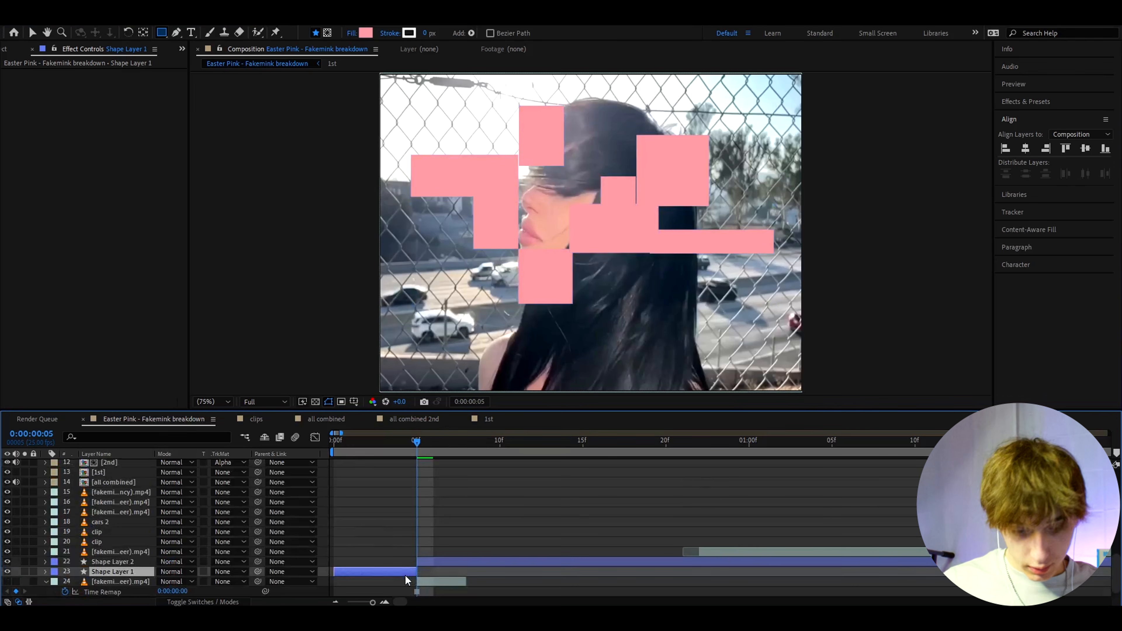
key("Delete")
left_click(422, 562)
left_click(466, 446)
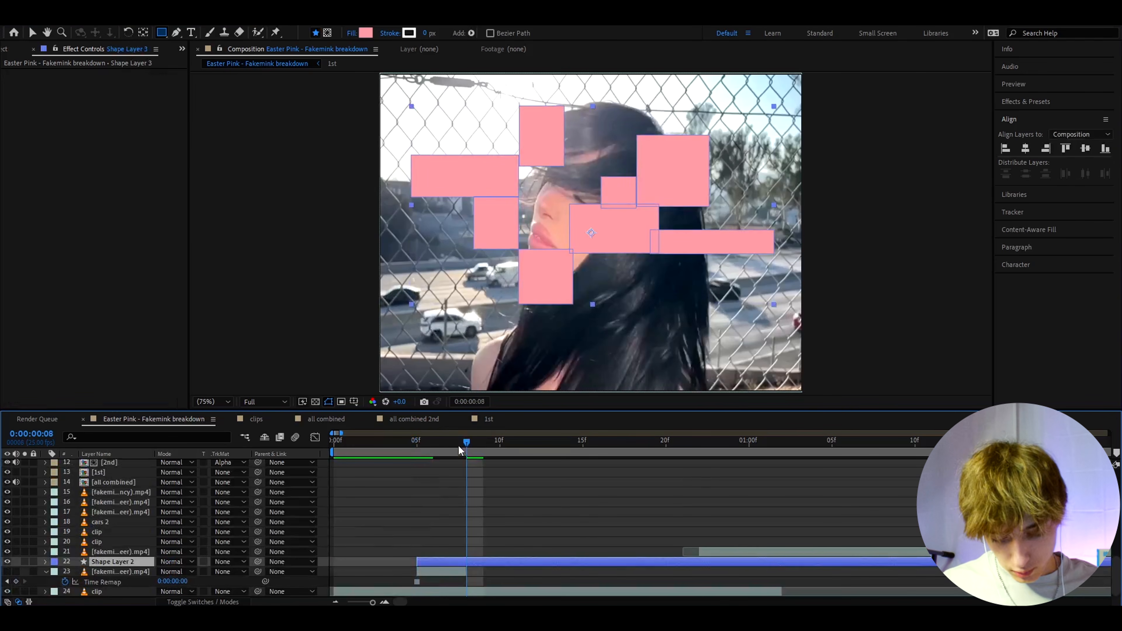
key("ctrl+shift+d")
key("Delete")
left_click_drag(464, 444, 420, 446)
left_click(433, 560)
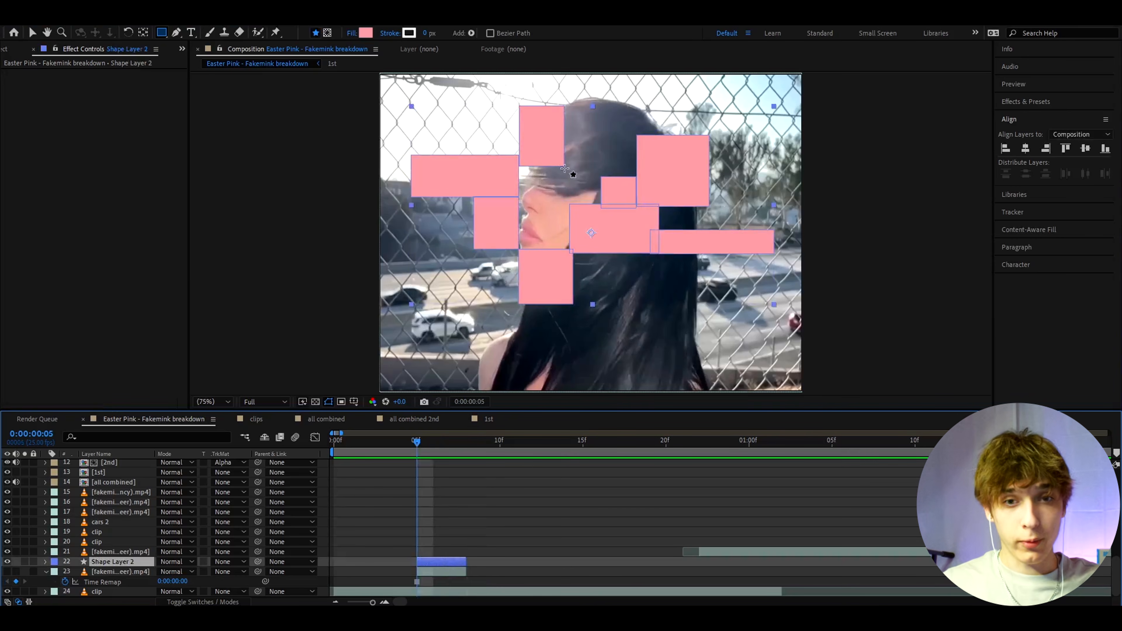
Show the frozen highway clip and set its track matte to Alpha Matte "Shape Layer 2"
left_click(191, 602)
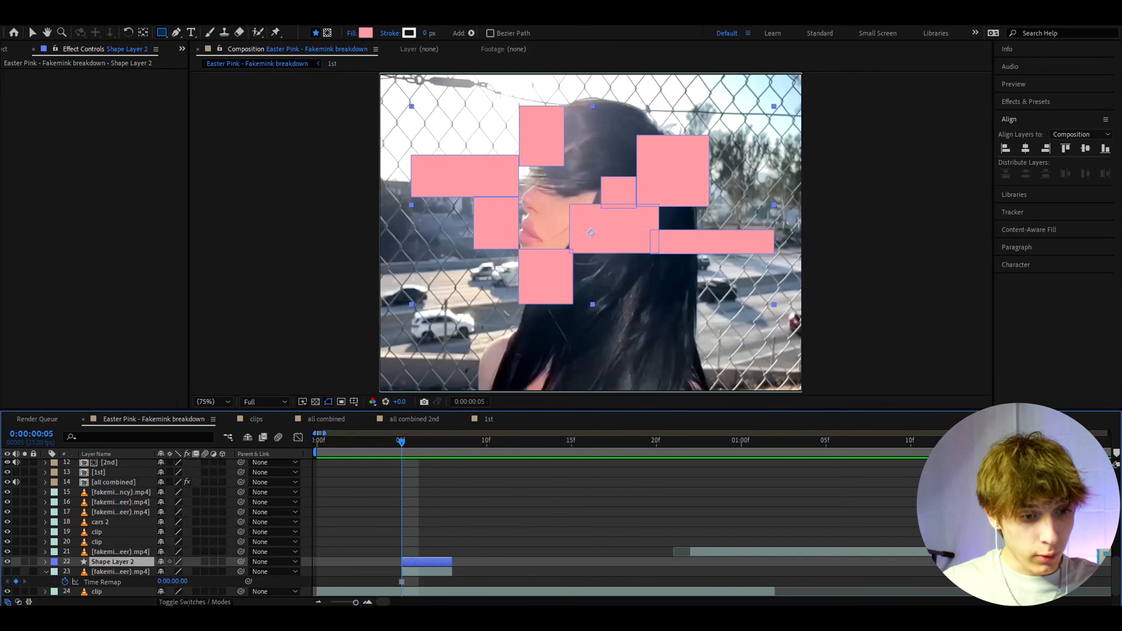
left_click(195, 602)
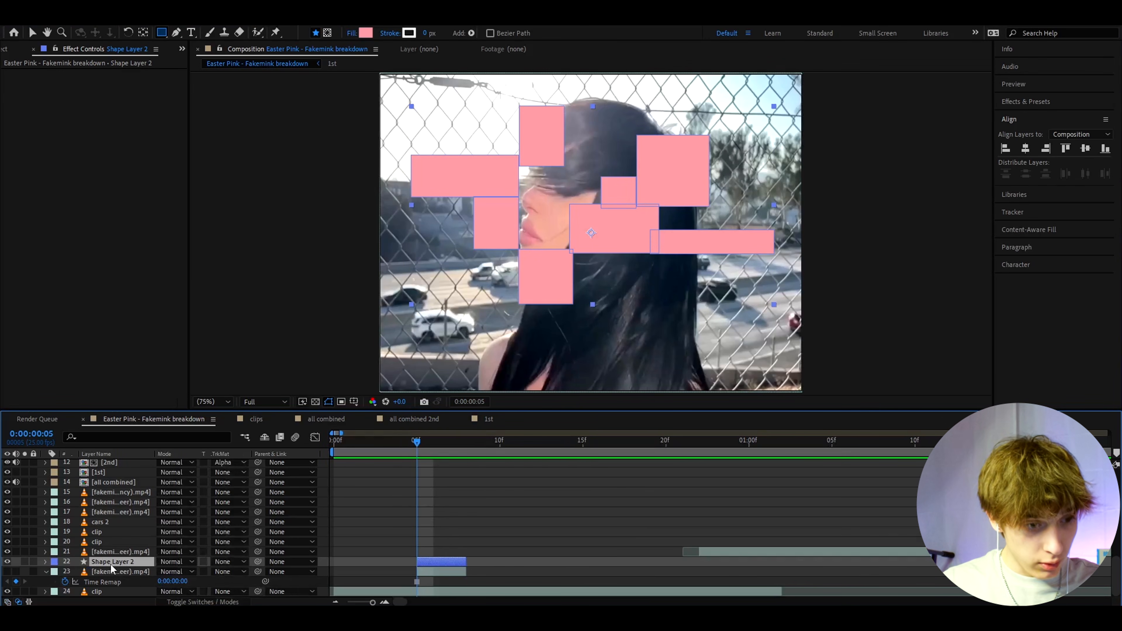
left_click(111, 572)
left_click(7, 572)
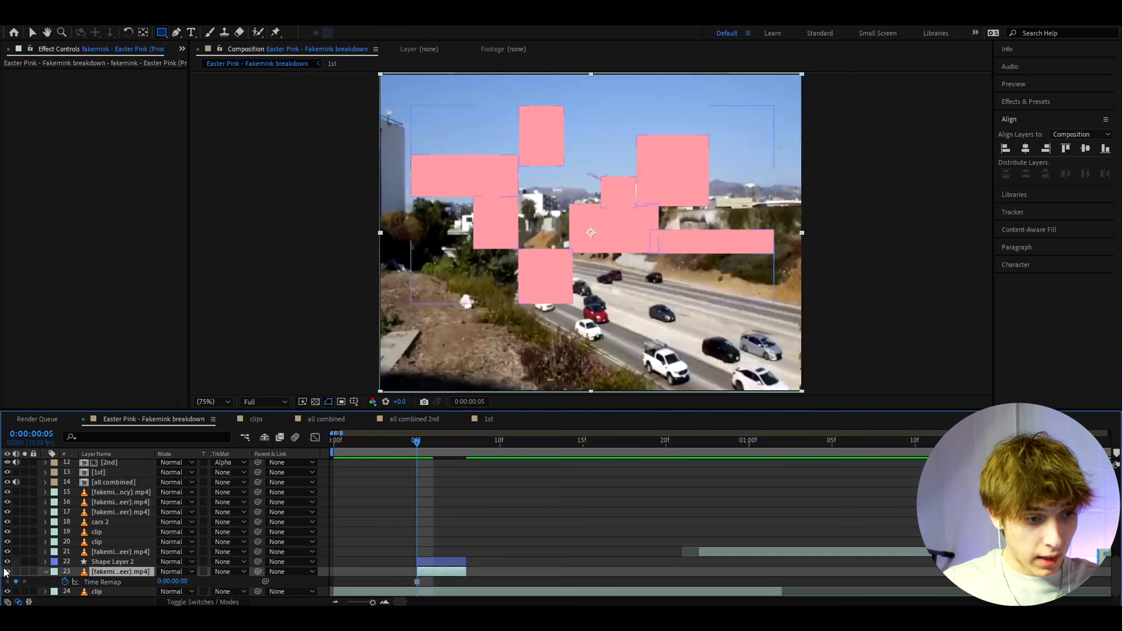
left_click(230, 571)
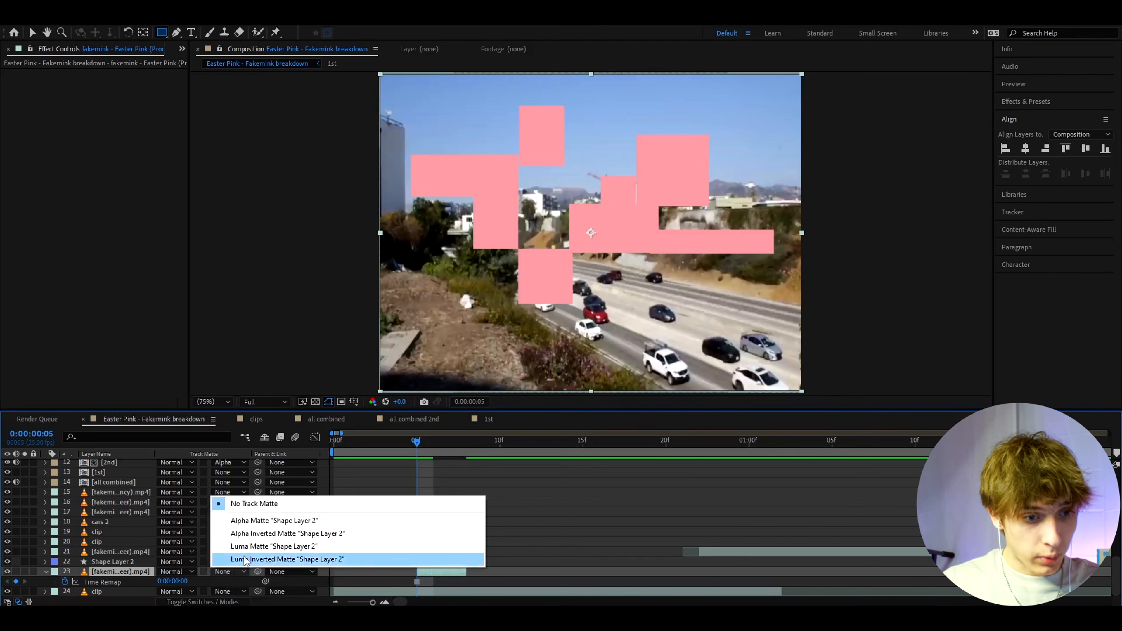
left_click(277, 520)
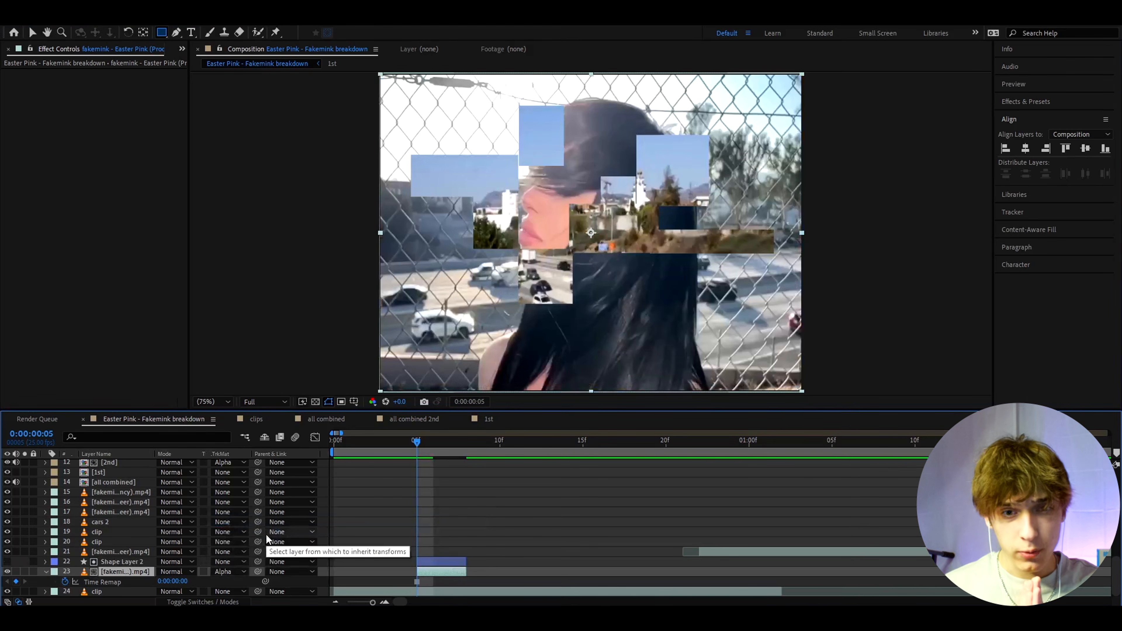
Set the frozen highway clip to No Track Matte, hide it, and turn the shape layer's visibility back on
left_click(431, 562)
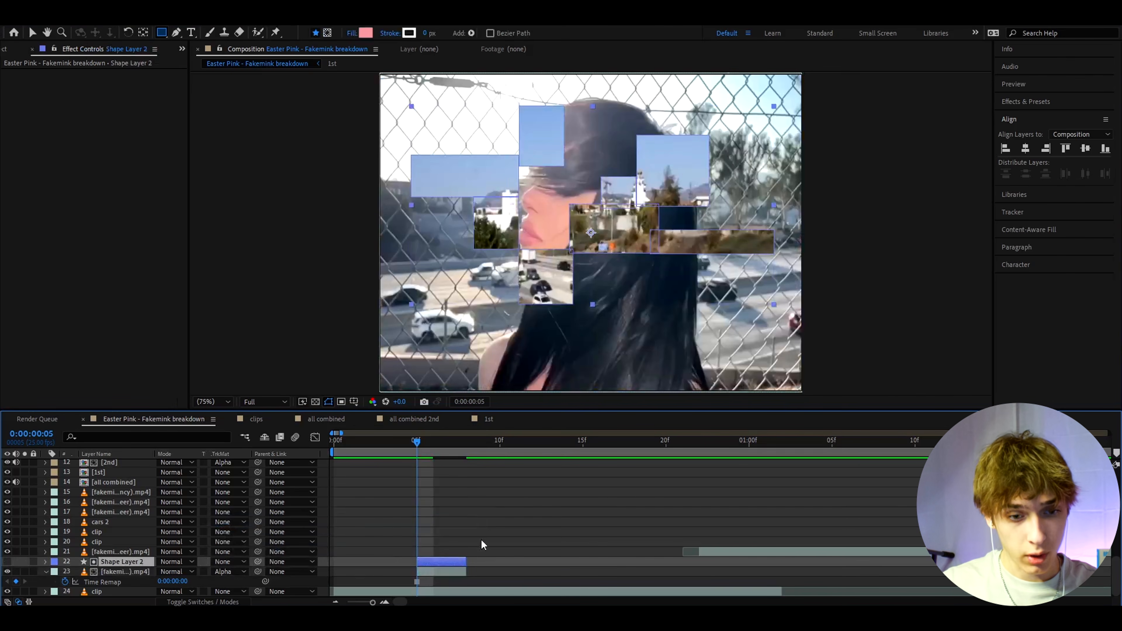
left_click(424, 571)
left_click(230, 571)
left_click(250, 503)
left_click(7, 572)
left_click(7, 561)
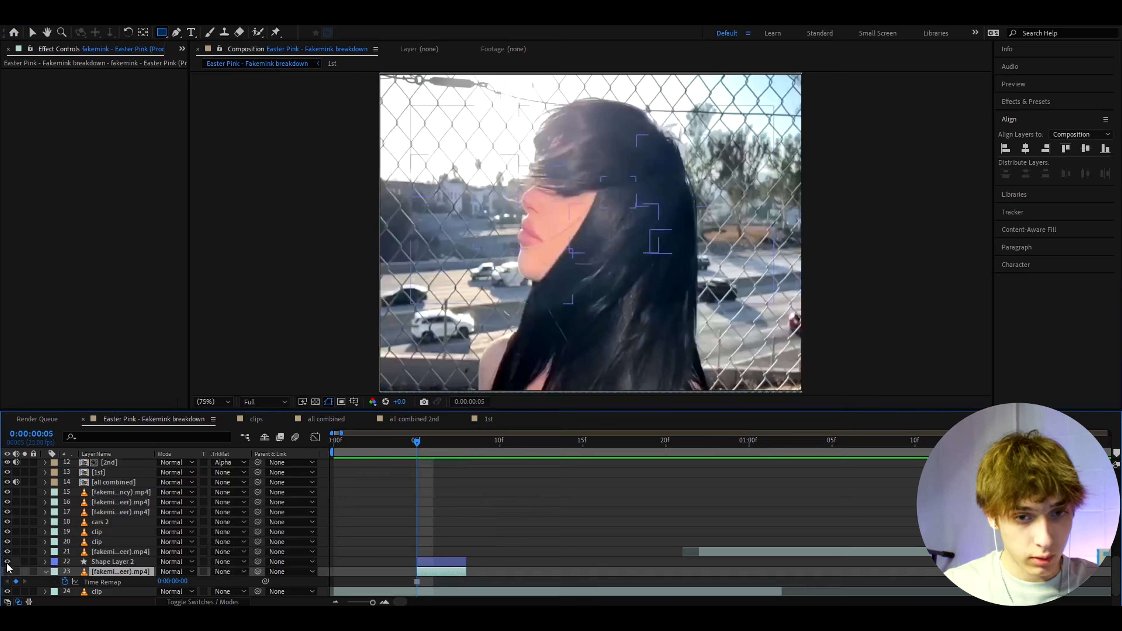
Duplicate Shape Layer 2 and hide the original
left_click(436, 563)
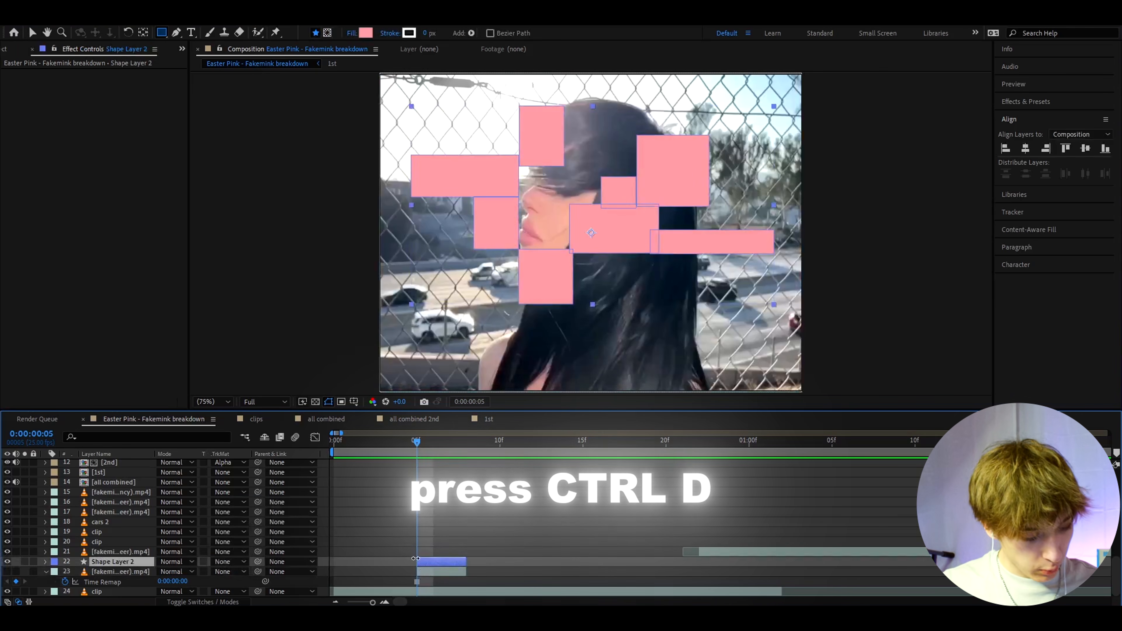
key("ctrl+d")
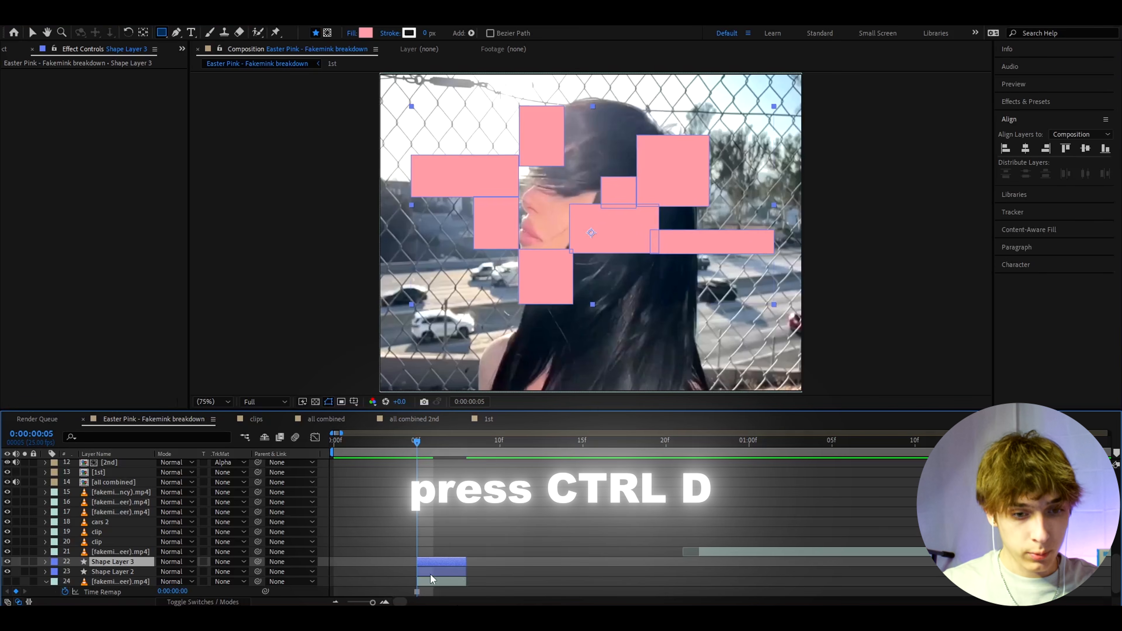
left_click(7, 574)
Turn the duplicated rectangles into outlines by setting their fill to None and their white stroke to 2 px
left_click(99, 562)
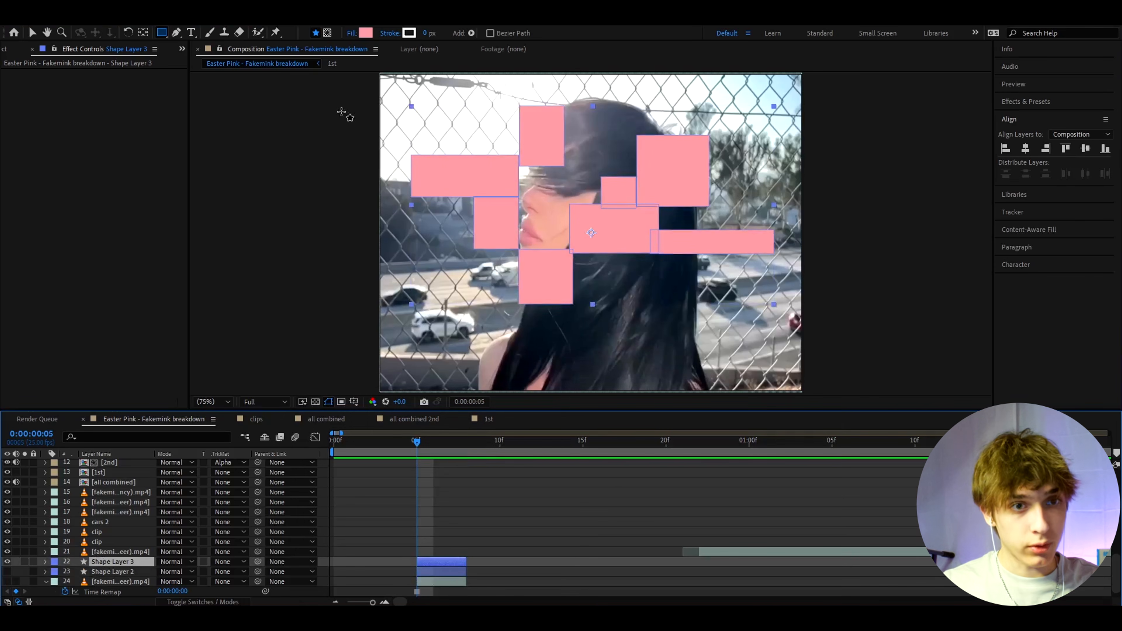
left_click(352, 33)
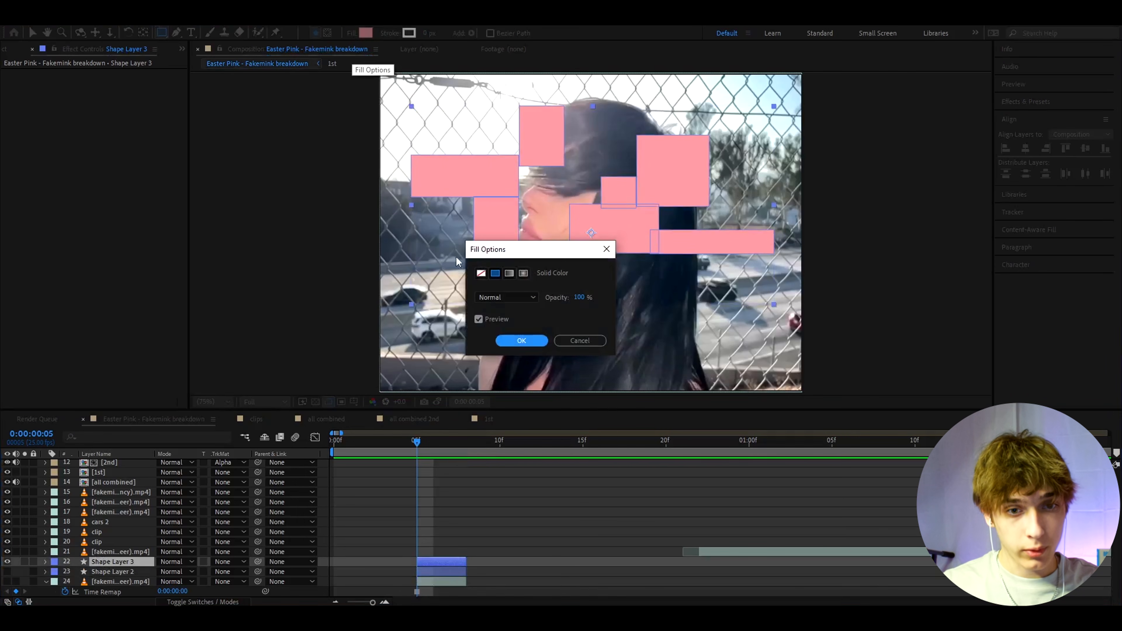
left_click(481, 272)
left_click(520, 340)
left_click(432, 32)
type("2")
left_click(564, 236)
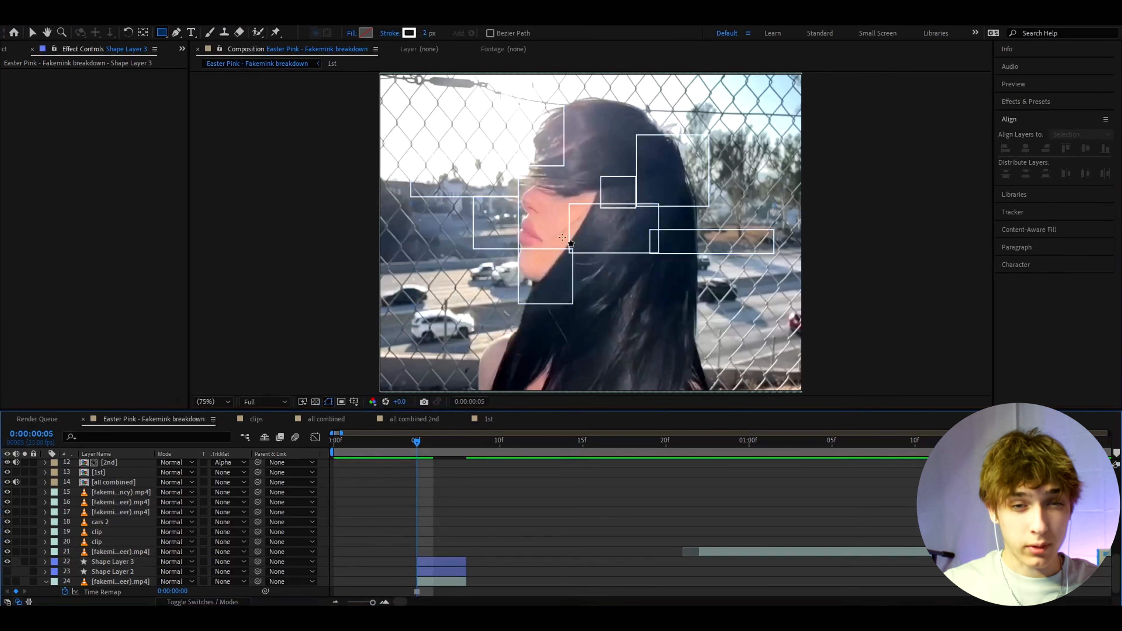
Import the "OsamaSon - Flxr [Official Music Video].mp4" clip, place it directly above Shape Layer 3 and mute its audio
left_click(31, 34)
scroll(427, 523, "down", 1)
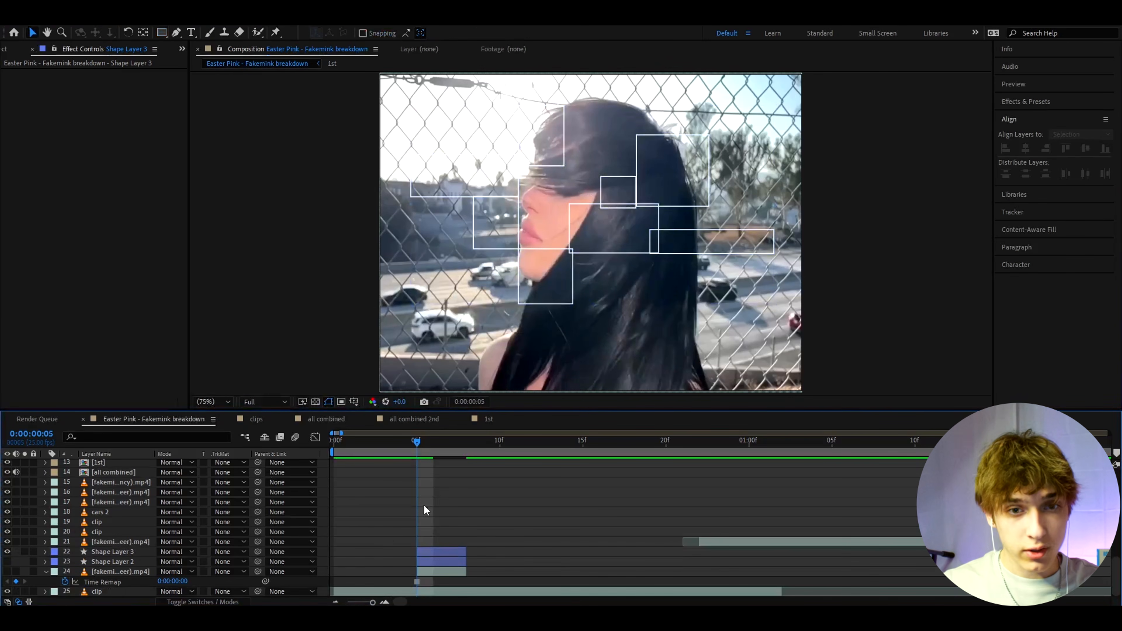
left_click(542, 142)
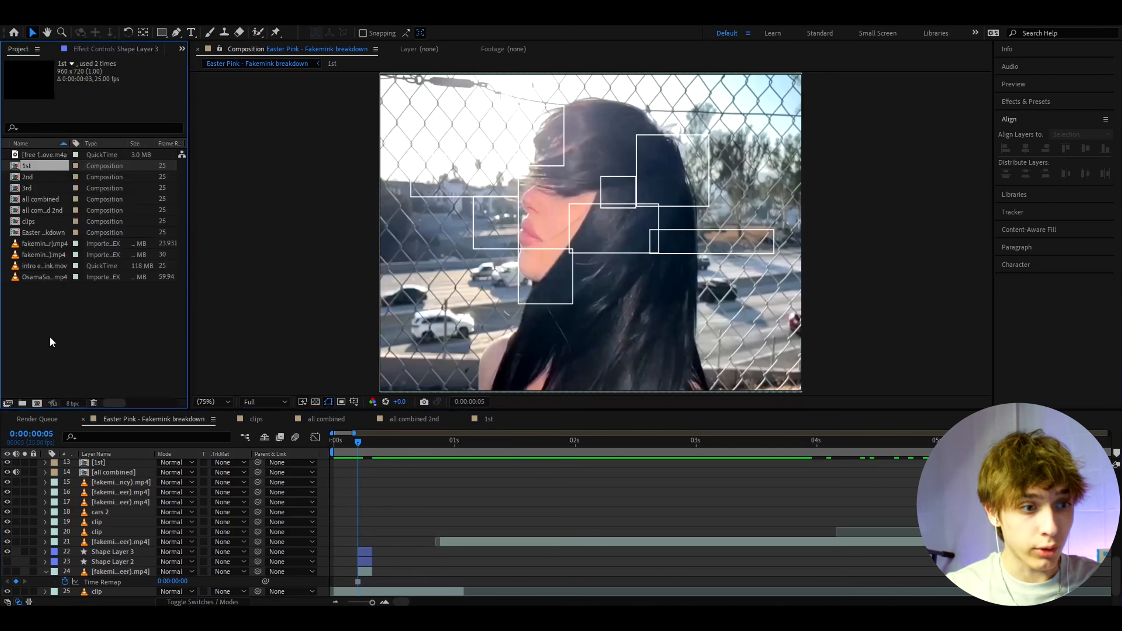
double_click(49, 336)
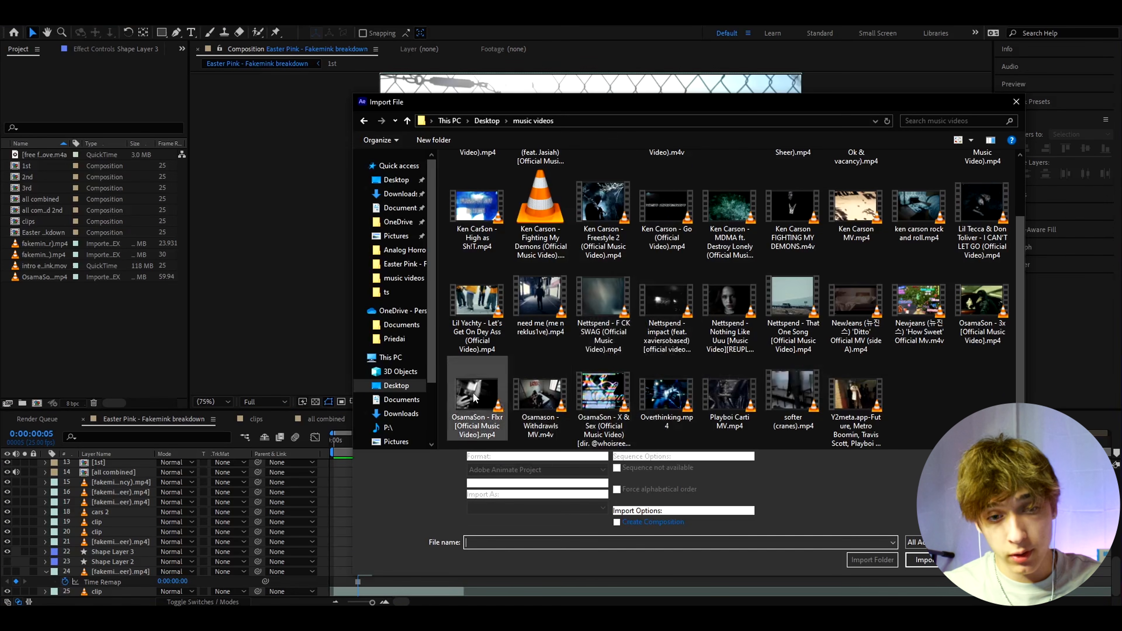
double_click(473, 398)
left_click_drag(174, 390, 19, 543)
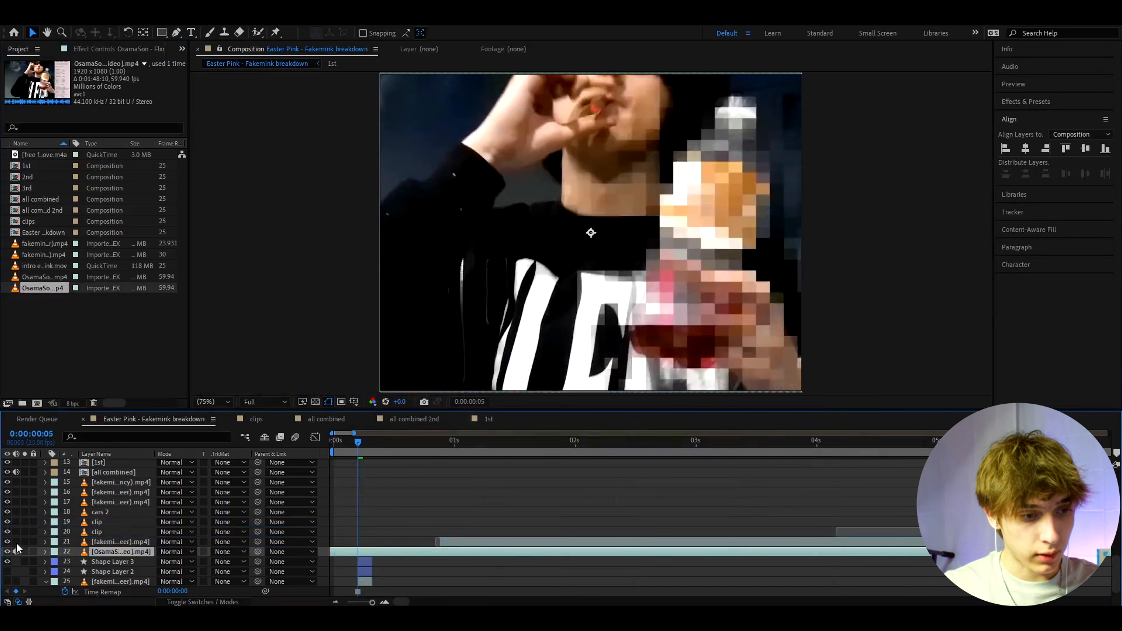
left_click(16, 552)
Slide the OsamaSon clip so its grinning close-up falls at frame 5, then split it and move the leftover piece away
left_click_drag(477, 553, 390, 559)
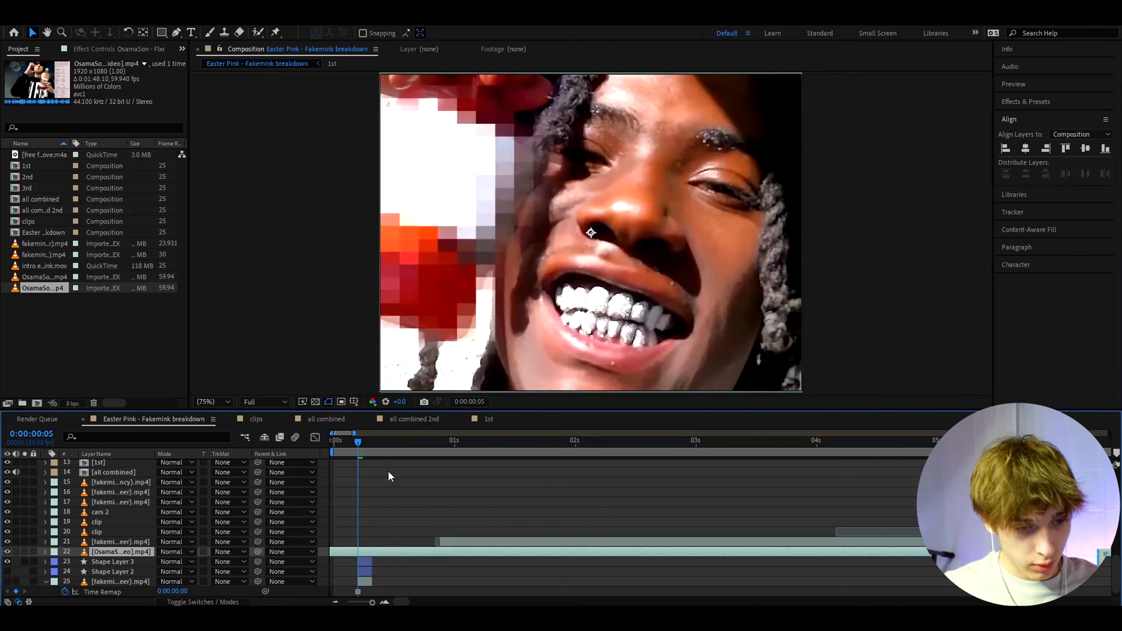
left_click_drag(340, 554, 573, 556)
key("ctrl+d")
key("equal")
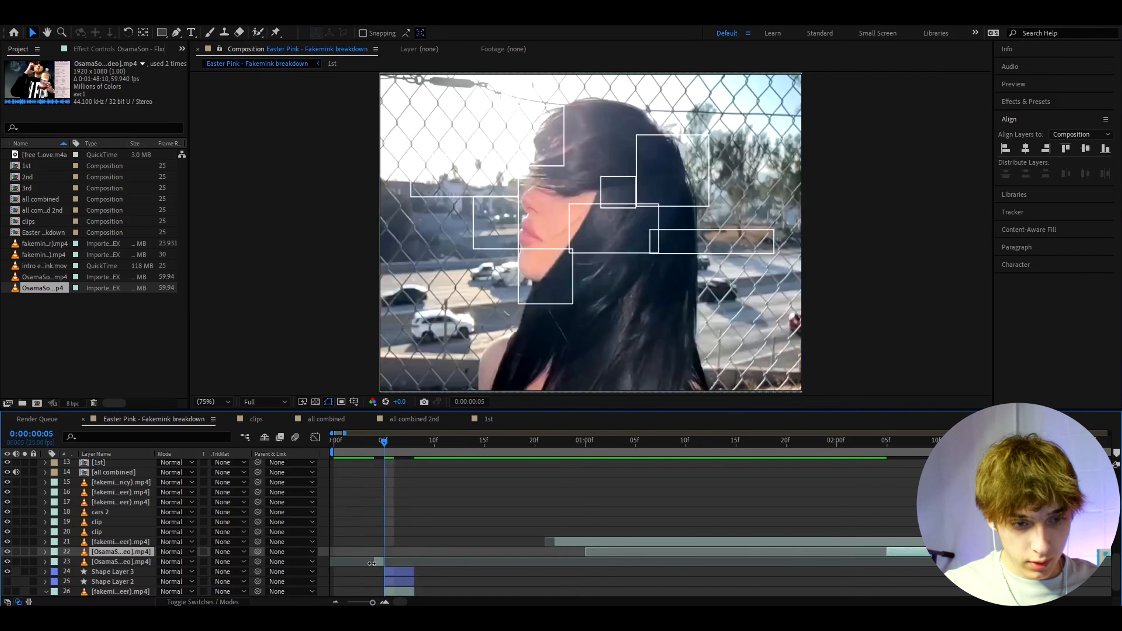
key("equal")
Freeze the OsamaSon clip on the grinning close-up and extend its end to frame 8, matching the shape layers
right_click(405, 560)
mouse_move(459, 292)
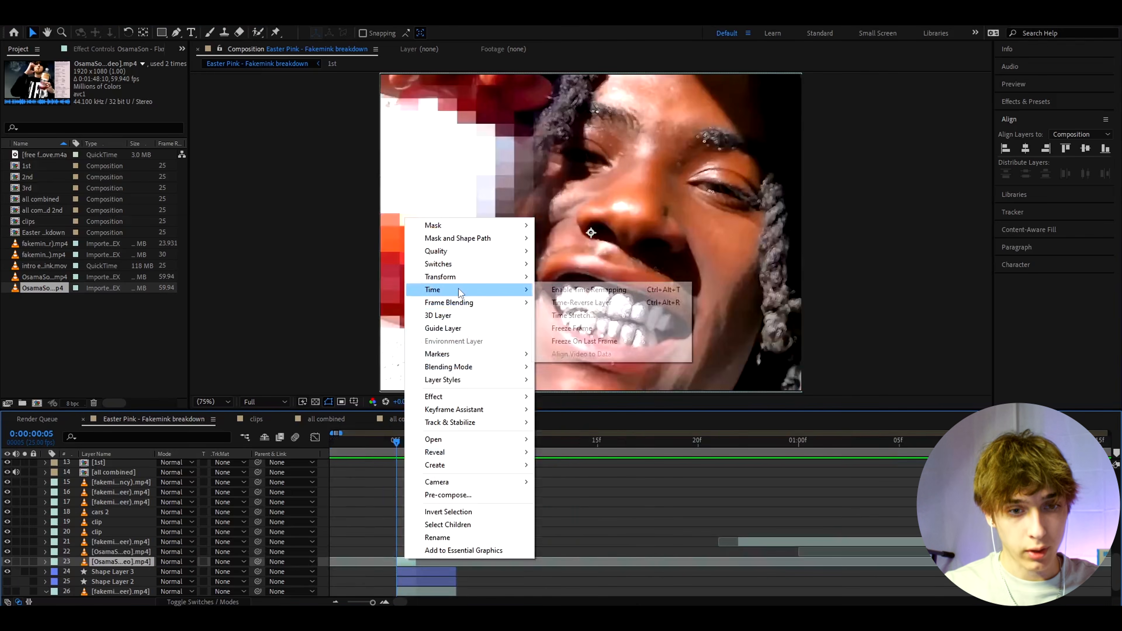
left_click(588, 290)
left_click_drag(414, 559, 455, 560)
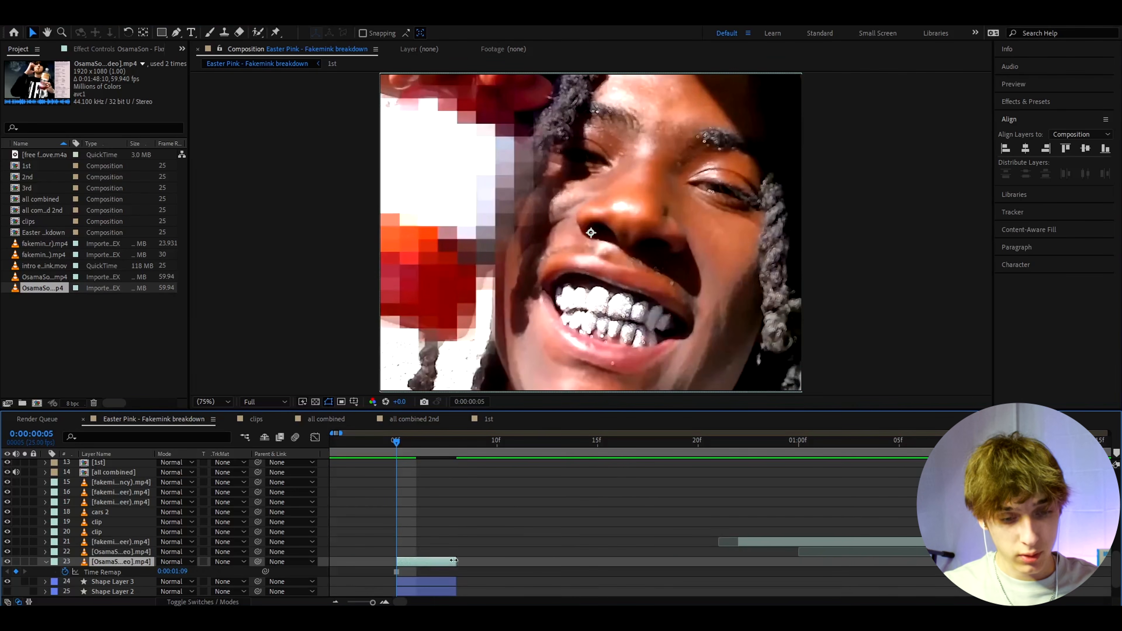
Move the frozen OsamaSon clip directly below Shape Layer 2 and shift its picture up so the teeth sit mid-frame
scroll(119, 564, "down", 1)
left_click_drag(114, 562, 119, 566)
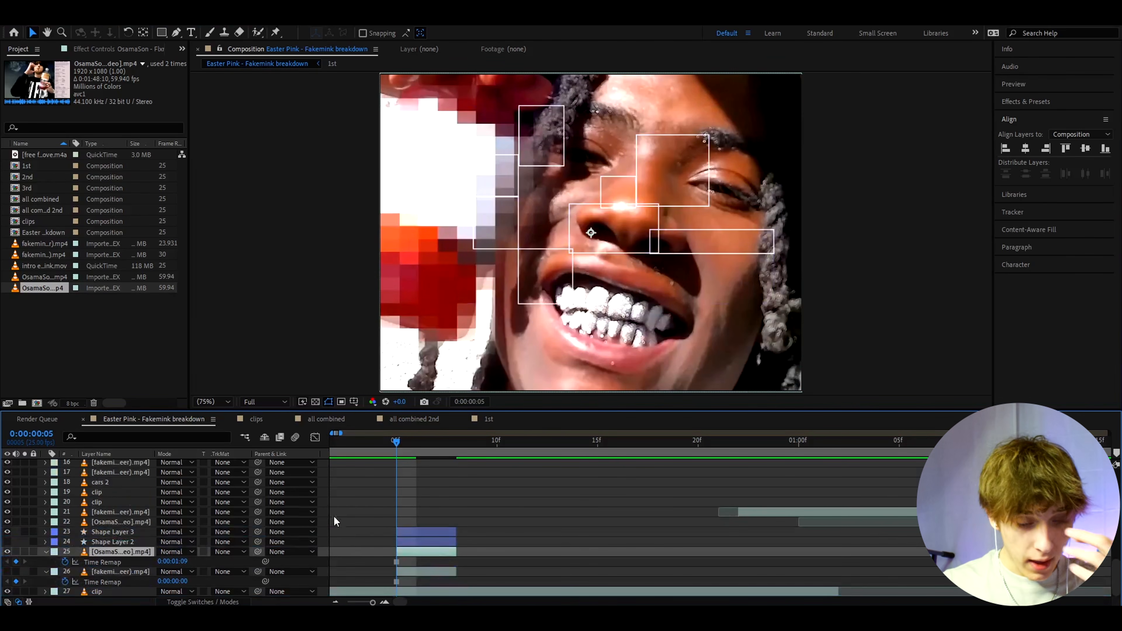
left_click_drag(605, 337, 620, 255)
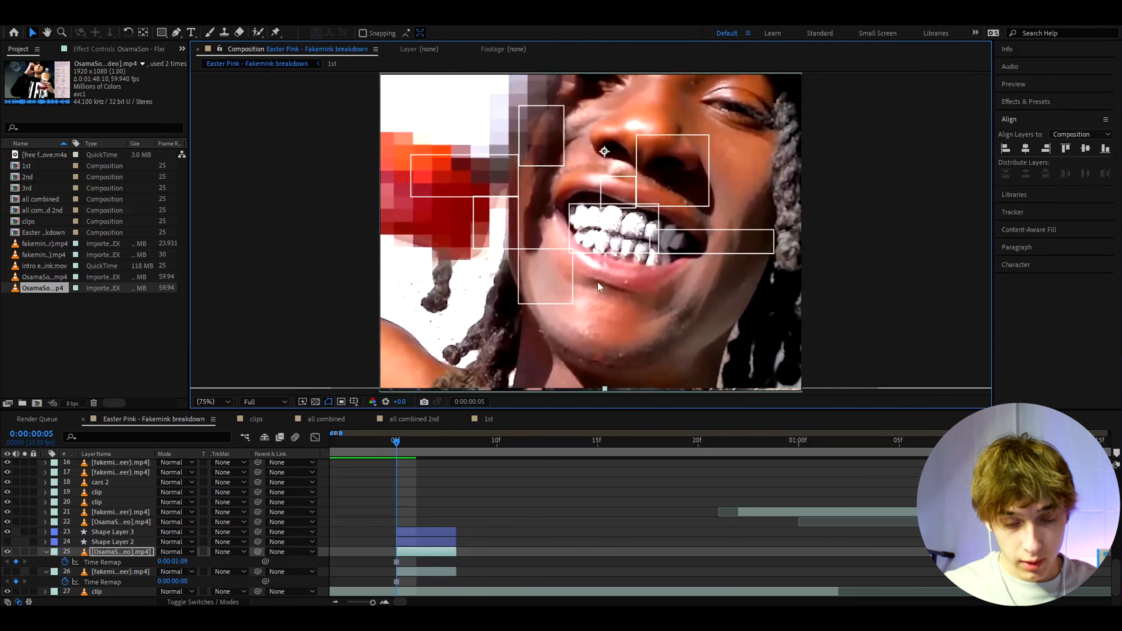
Mask the frozen OsamaSon clip with a rectangle around the nose and mouth
left_click(161, 34)
left_click_drag(530, 129, 727, 281)
key("v")
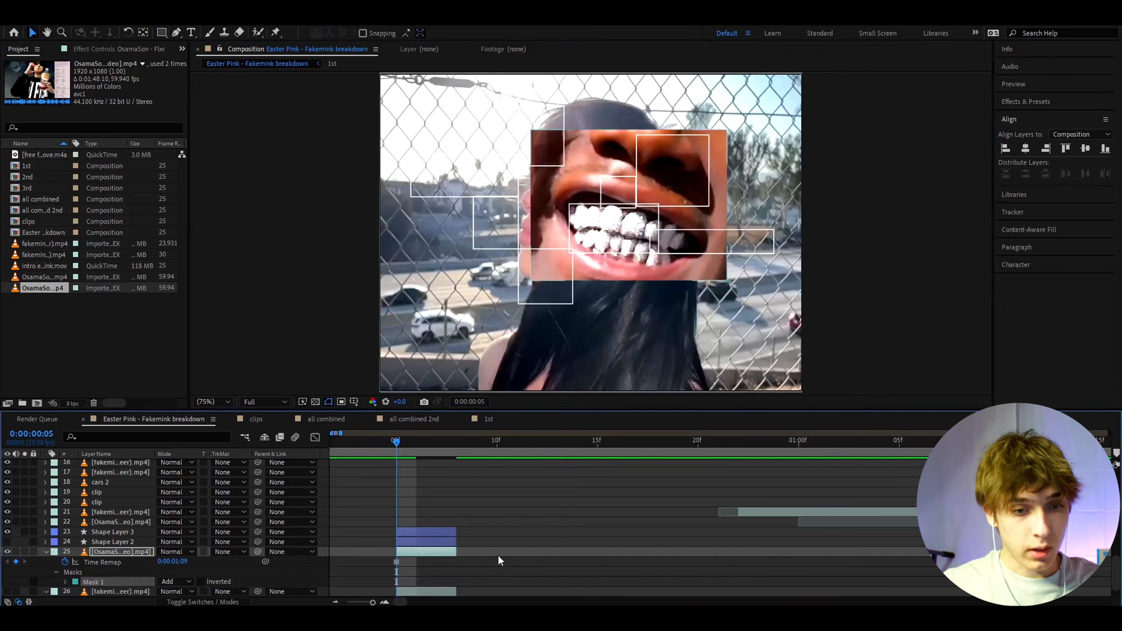
Deselect all layers and set the Rectangle tool's fill to solid pink E9929A
scroll(386, 536, "down", 2)
left_click(379, 537)
key("q")
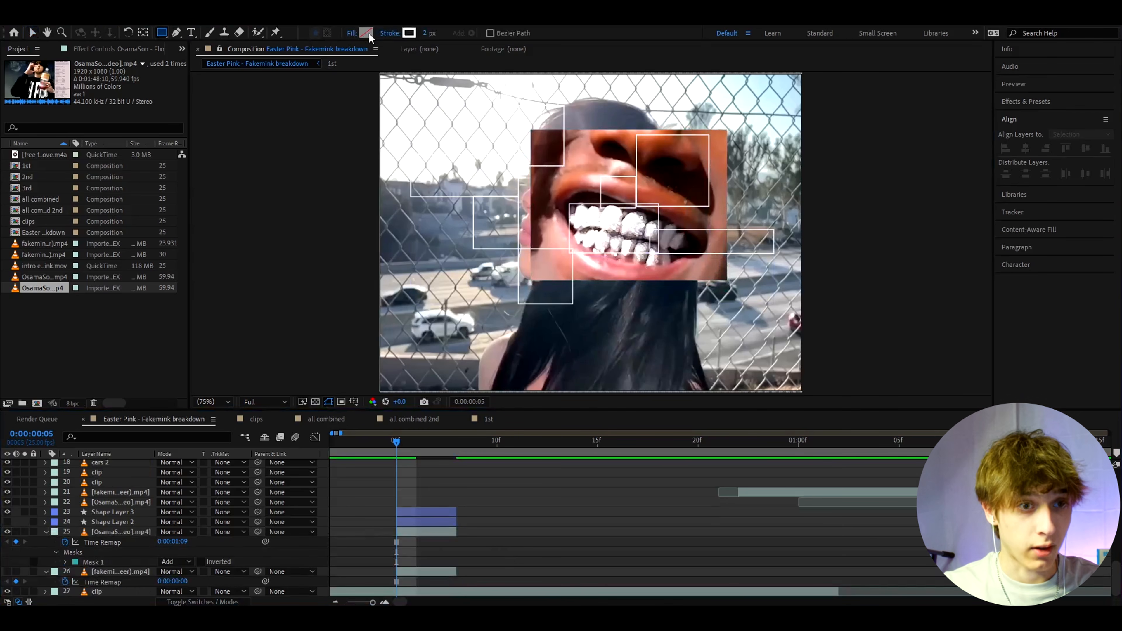
left_click(361, 31)
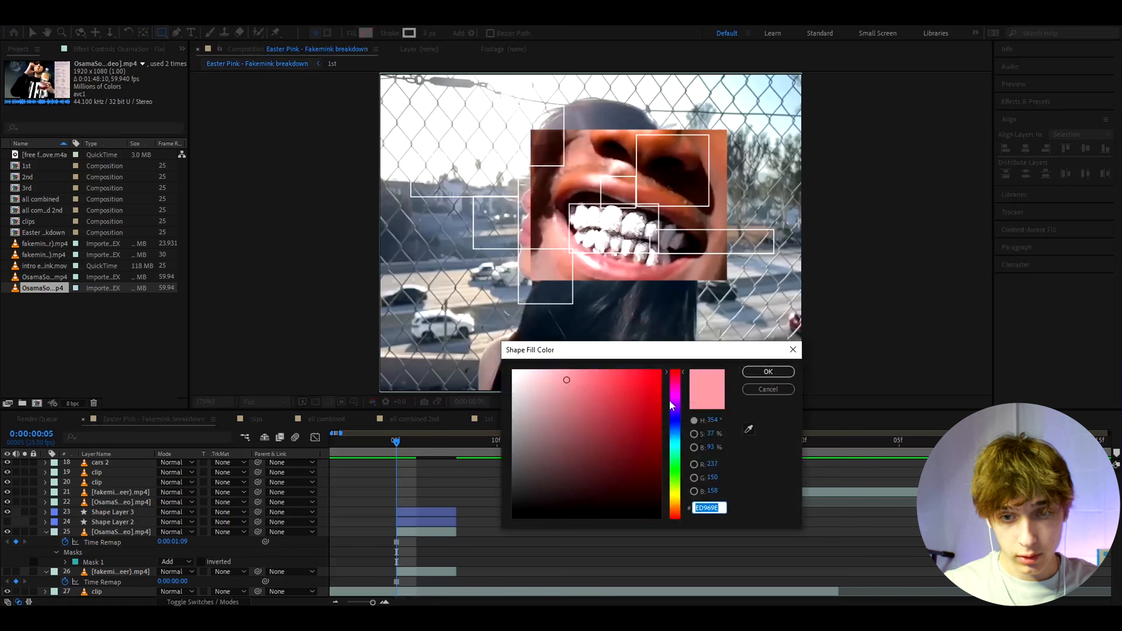
left_click(567, 380)
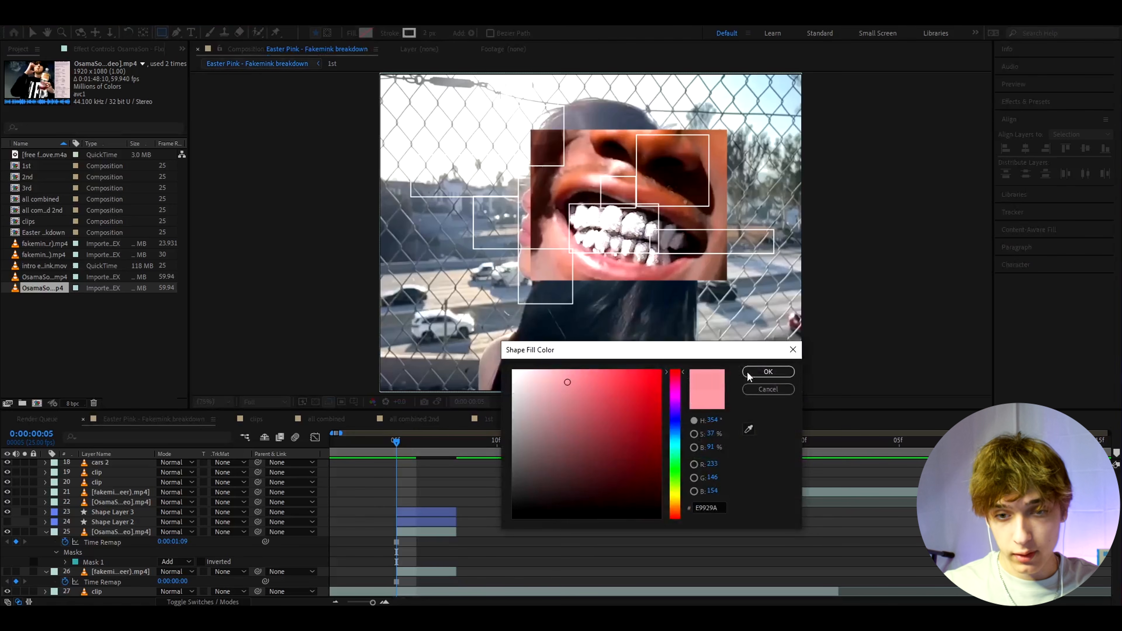
left_click_drag(719, 506, 694, 511)
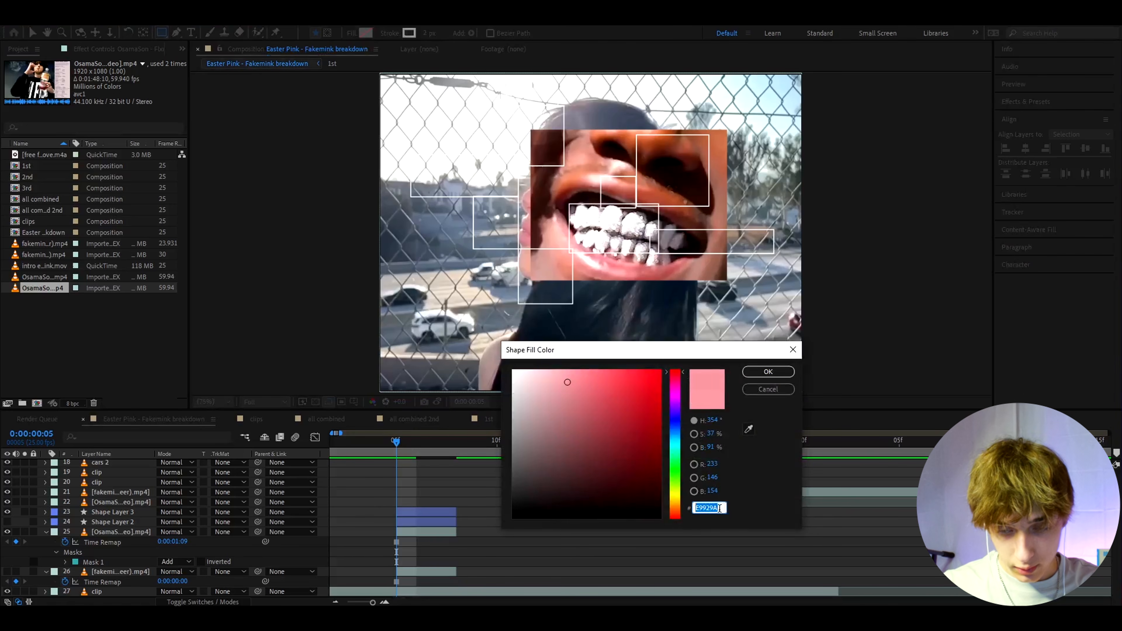
left_click(768, 371)
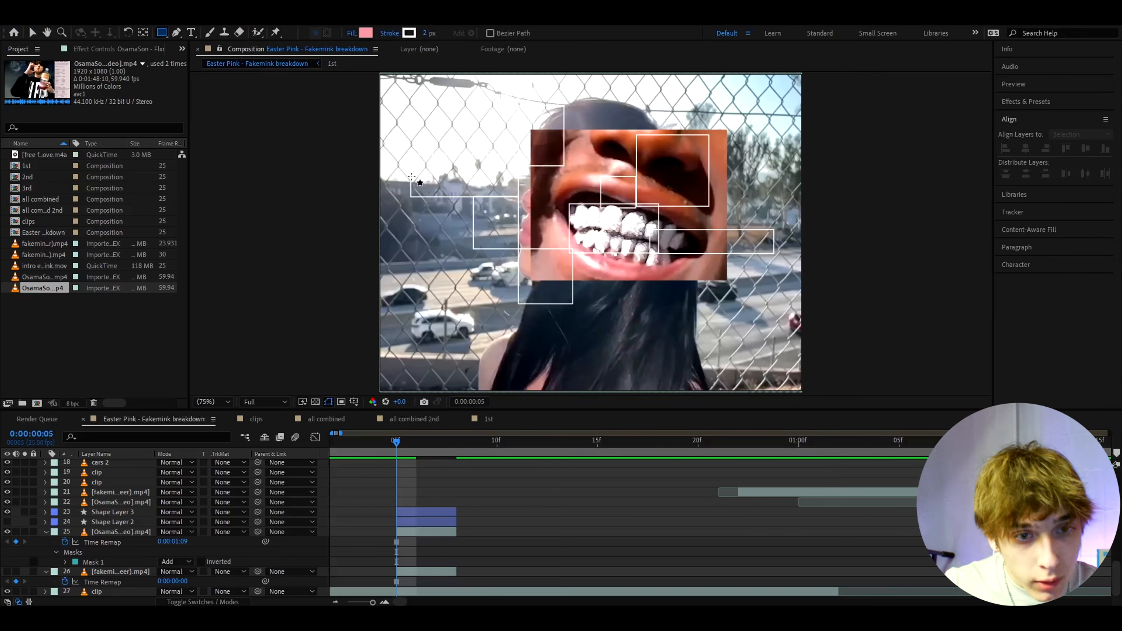
Draw four small pink rectangles with a 0 px stroke in corners of the outlined boxes
left_click_drag(411, 177, 432, 198)
left_click(428, 33)
type("0")
key("Return")
left_click_drag(521, 108, 553, 120)
left_click_drag(760, 242, 774, 255)
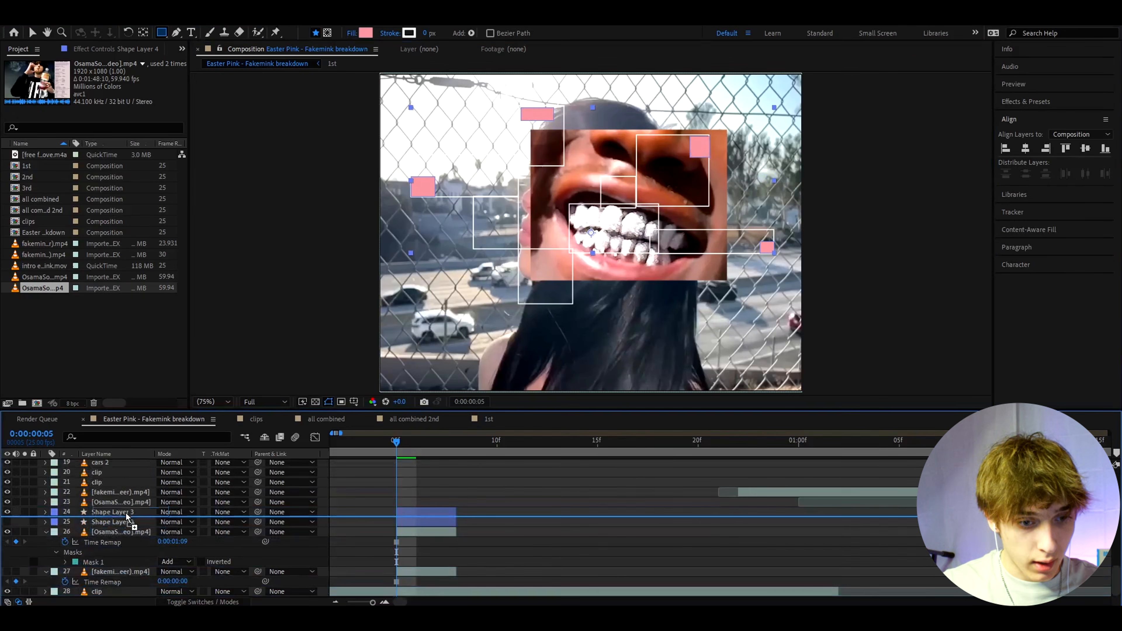
Move the small pink rectangles' layer directly above the frozen OsamaSon clip and cut it to span frames 5 to 8
left_click_drag(128, 518, 121, 528)
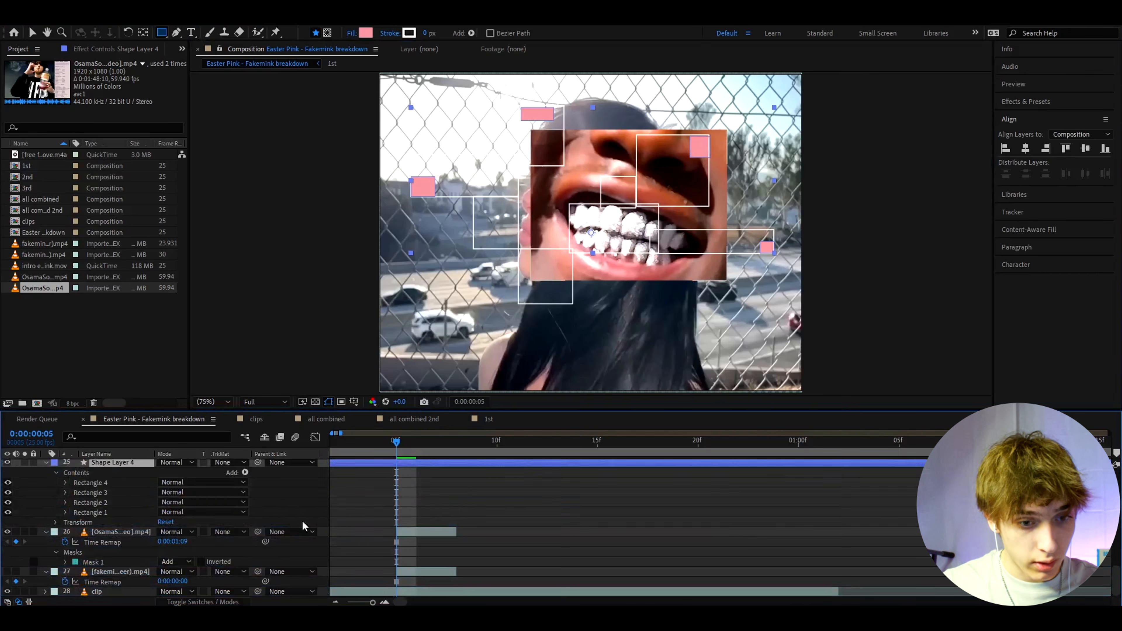
scroll(27, 557, "up", 3)
left_click(46, 552)
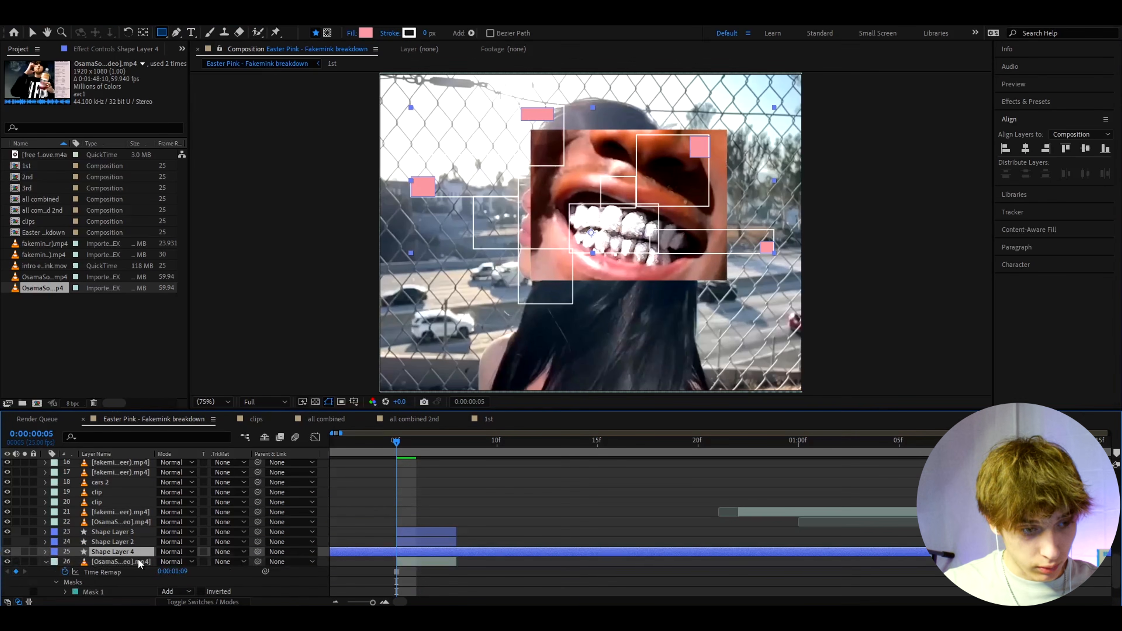
key("ctrl+shift+d")
left_click(376, 560)
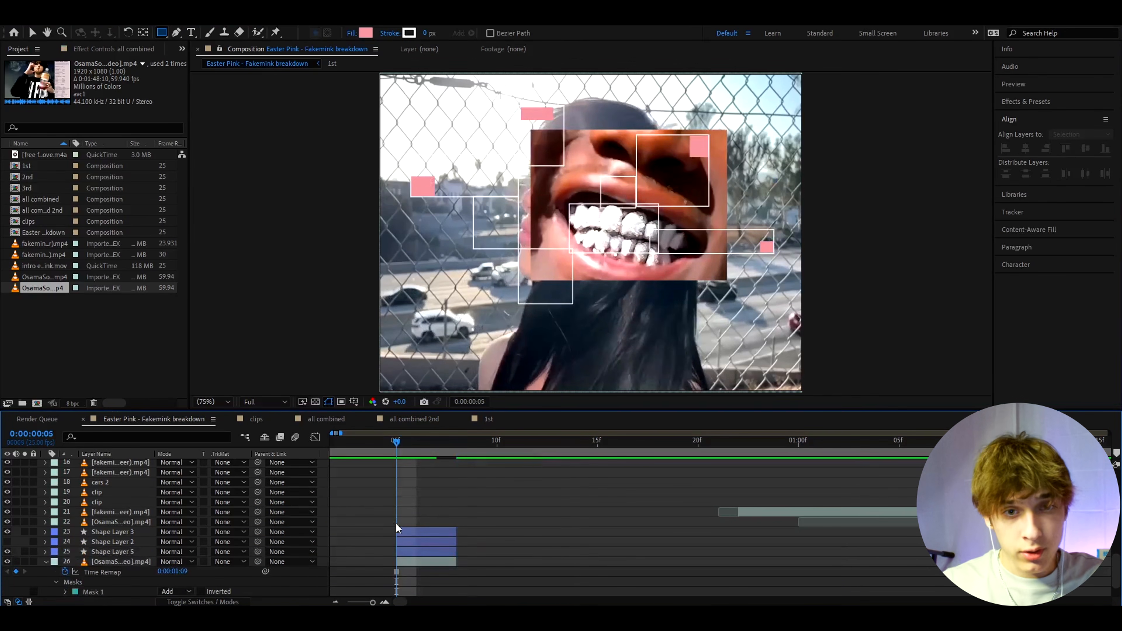
left_click(408, 552)
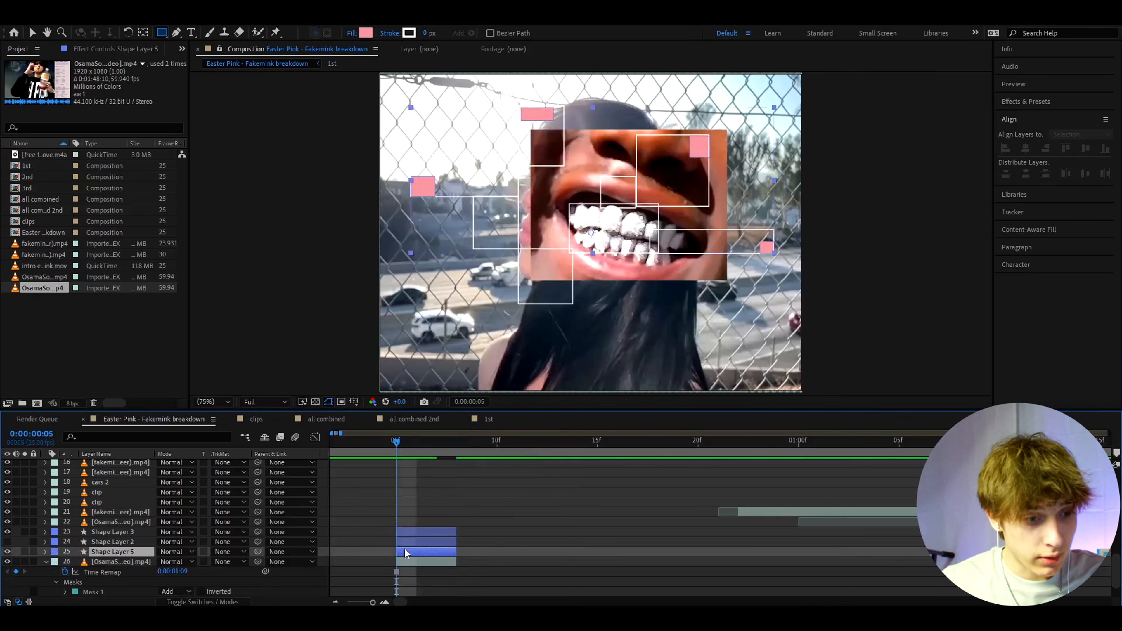
left_click(44, 562)
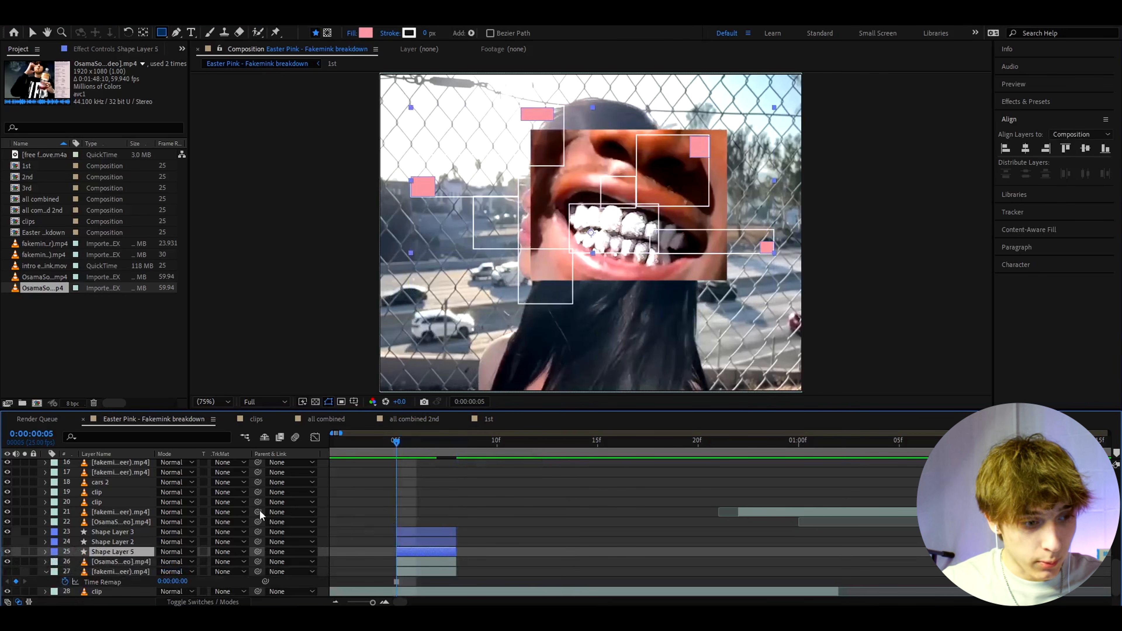
Turn the frozen highway clip's visibility back on
left_click(32, 33)
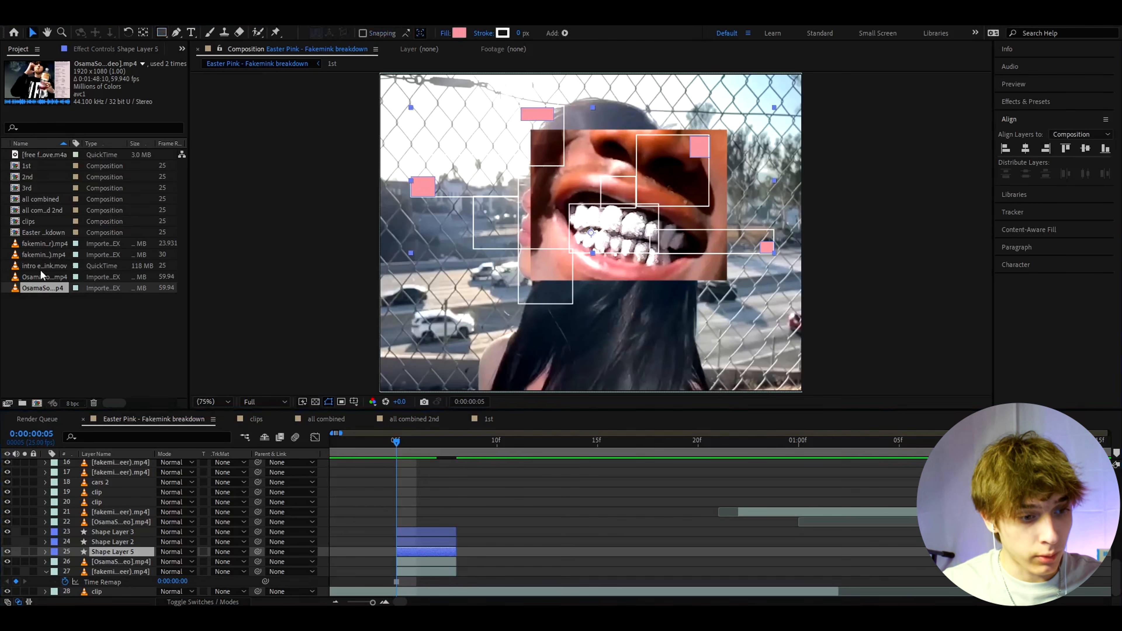
left_click(109, 562)
left_click(7, 571)
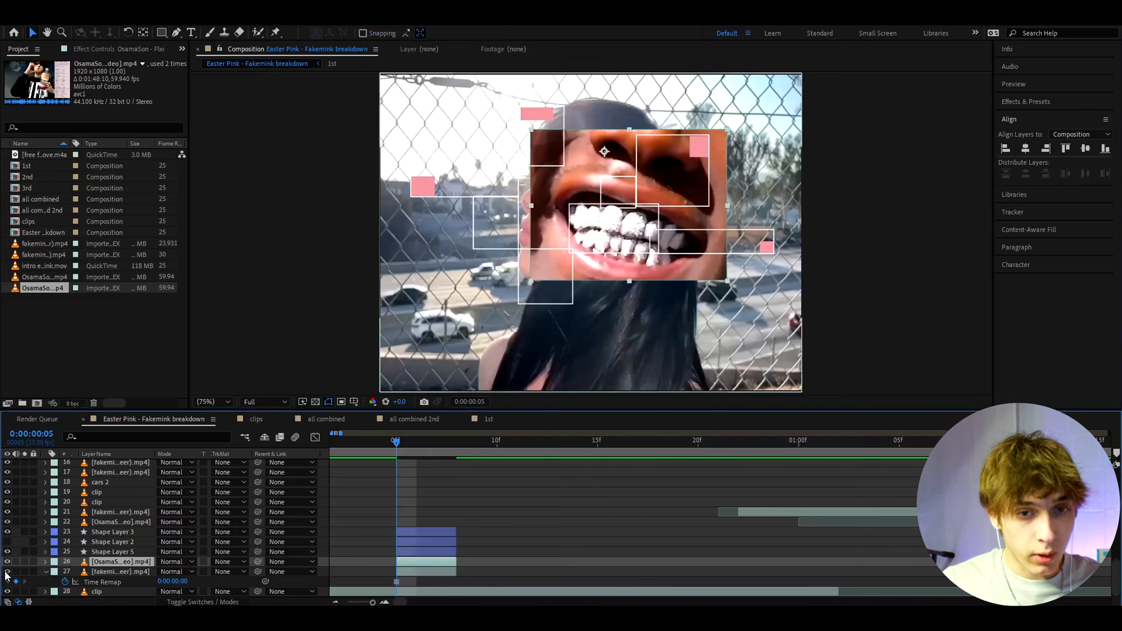
Pre-compose Shape Layer 5, the frozen OsamaSon clip and the frozen highway clip as "1st layer", moving all attributes into it
left_click(119, 571)
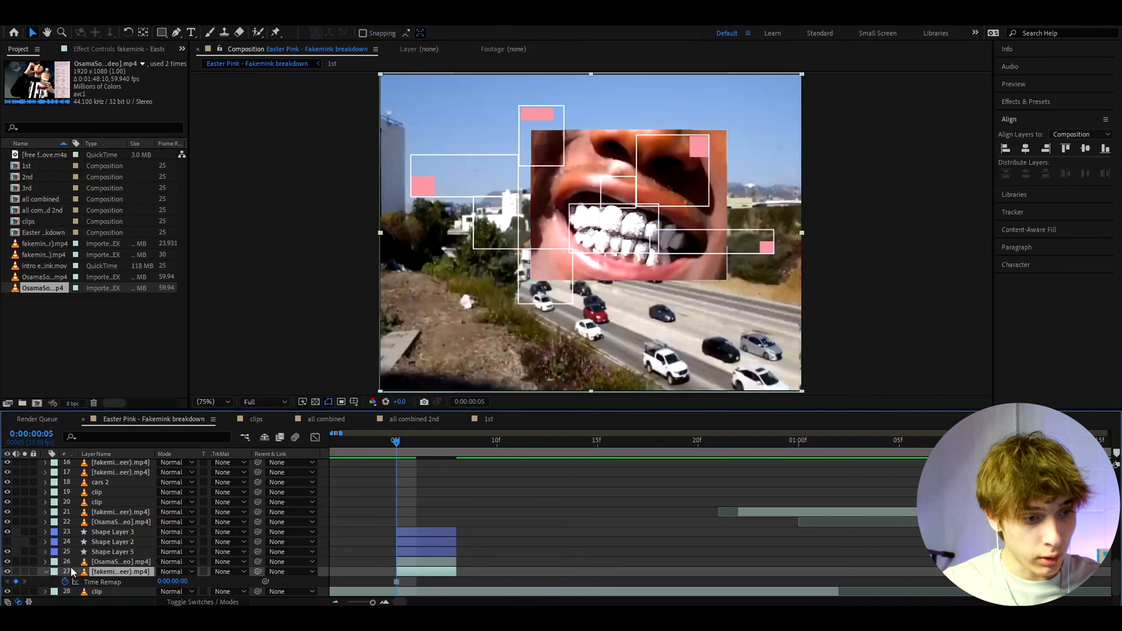
left_click(106, 552, "shift")
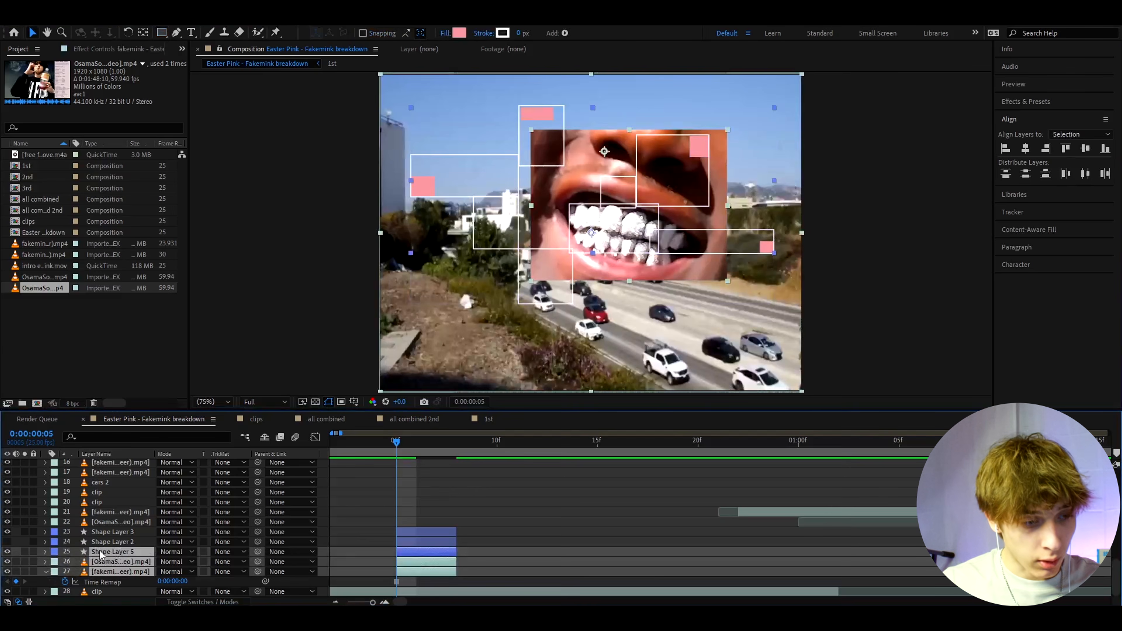
right_click(99, 552)
left_click(188, 483)
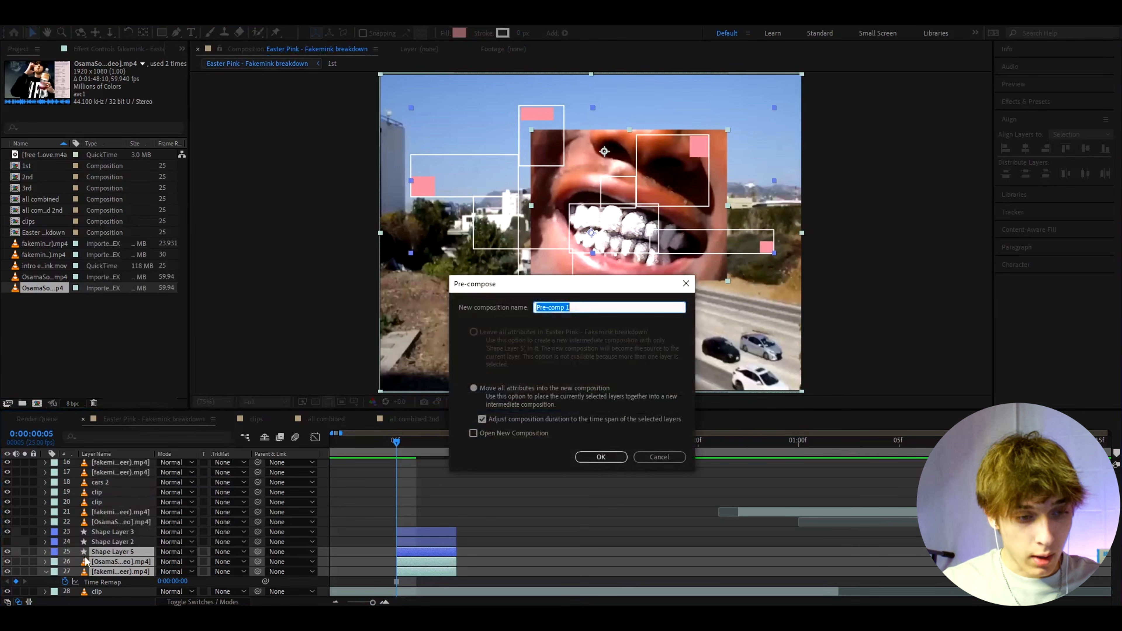
left_click_drag(548, 286, 520, 277)
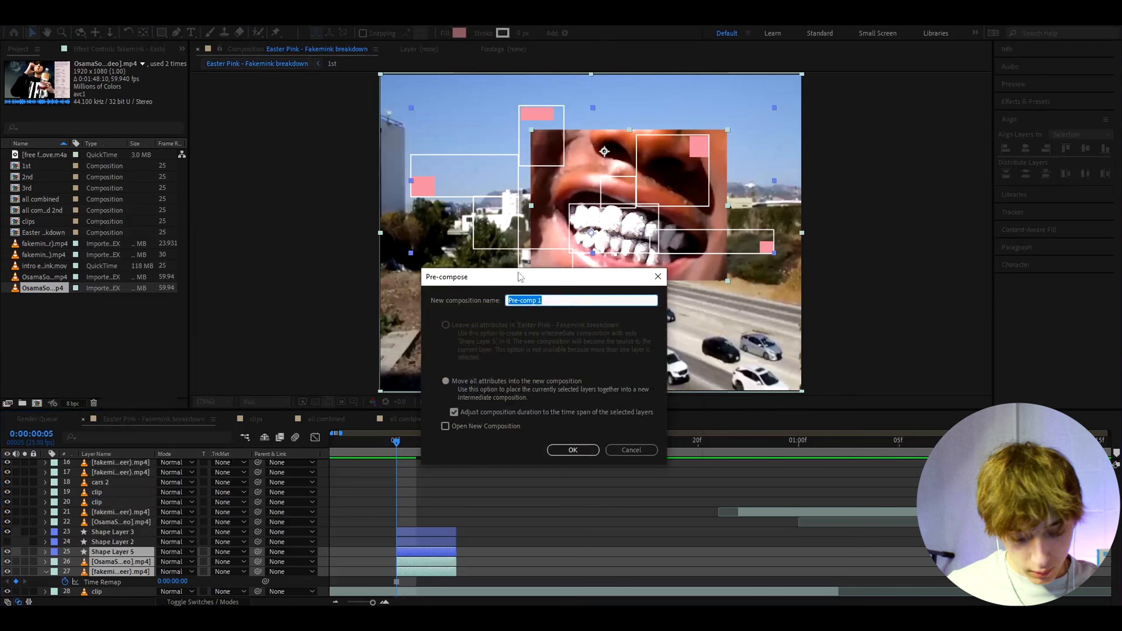
type("1st")
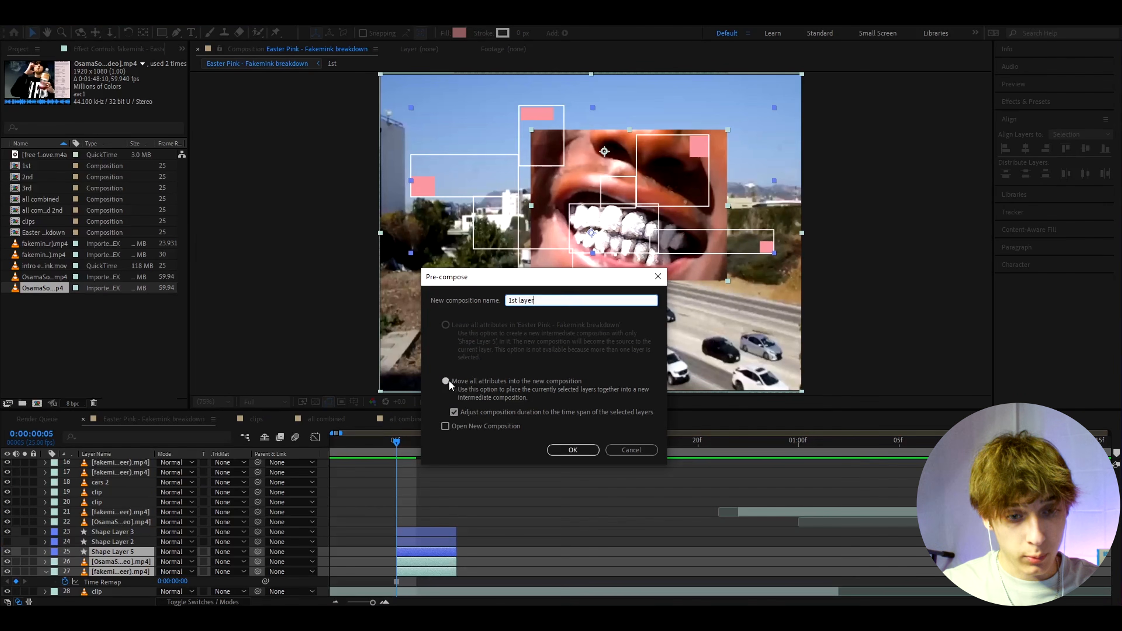
type(" layer")
left_click(559, 451)
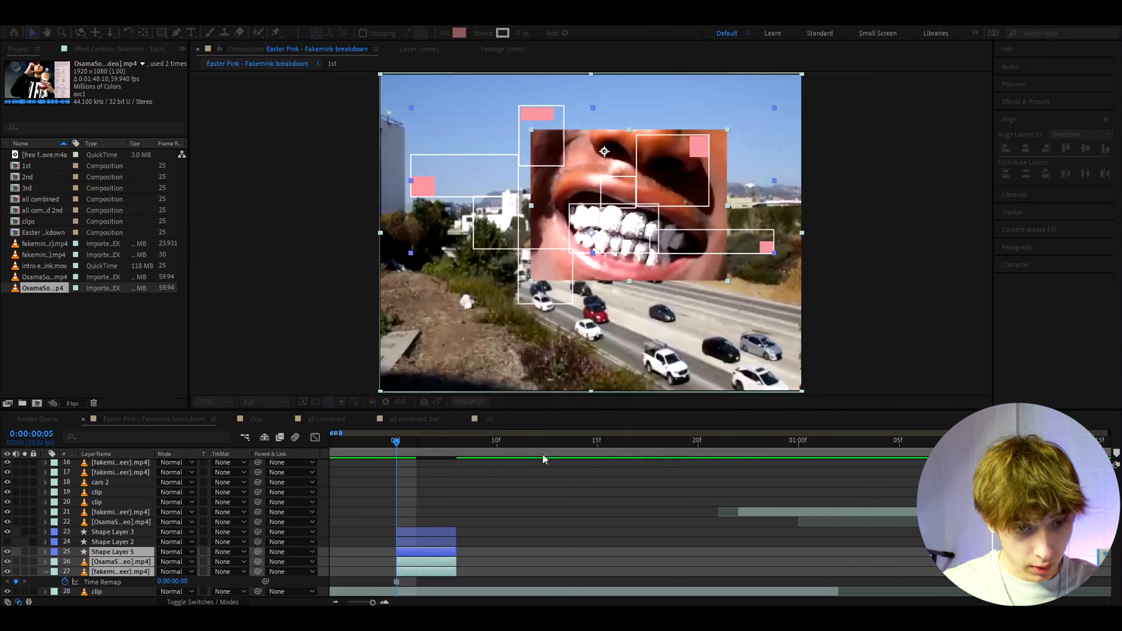
Set the "1st layer" pre-comp's track matte to Alpha Matte "Shape Layer 2"
left_click(97, 572)
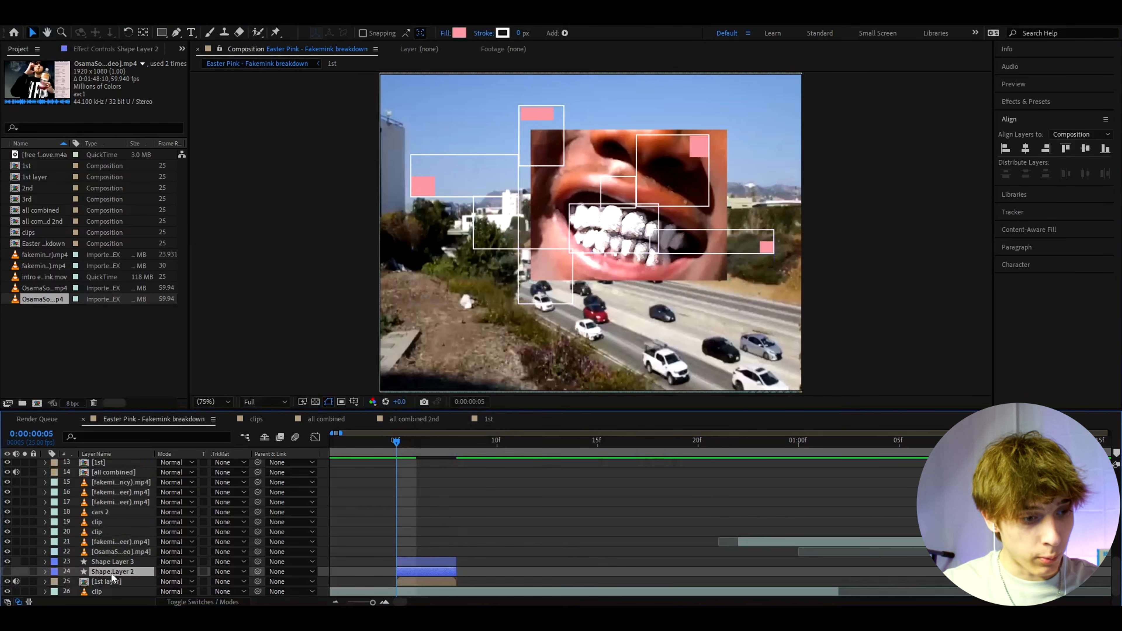
left_click(105, 582)
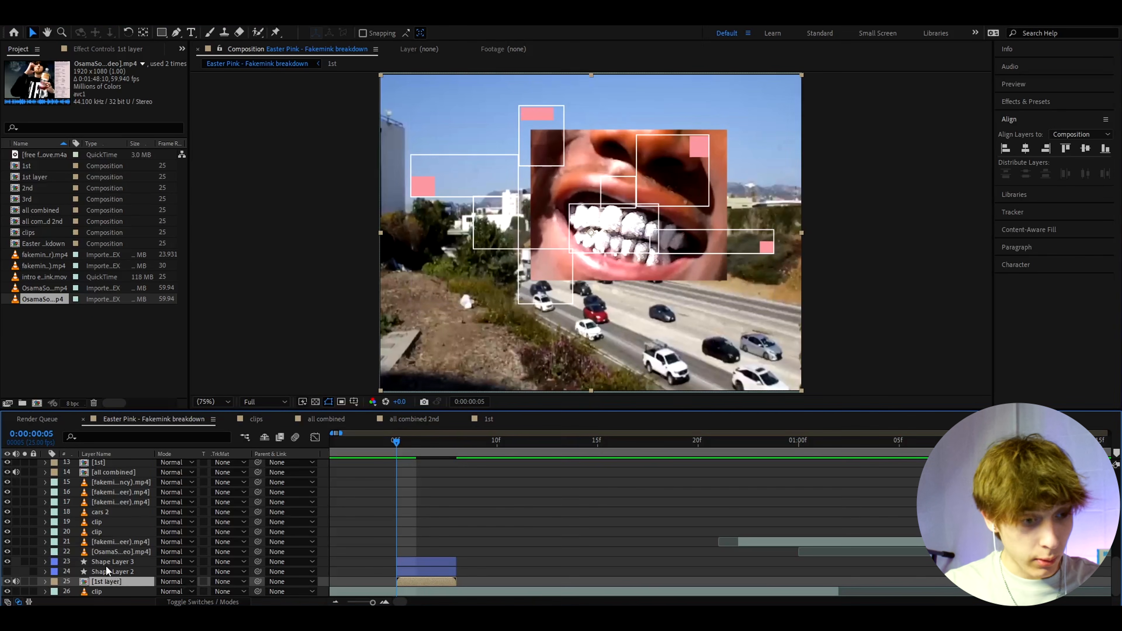
left_click(222, 581)
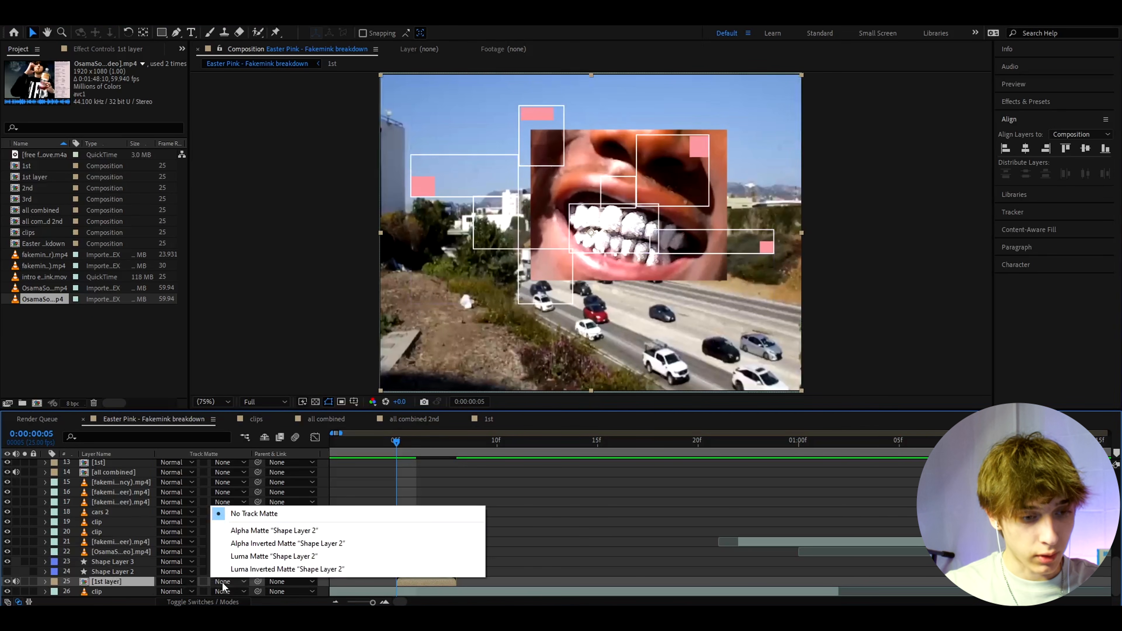
left_click(251, 531)
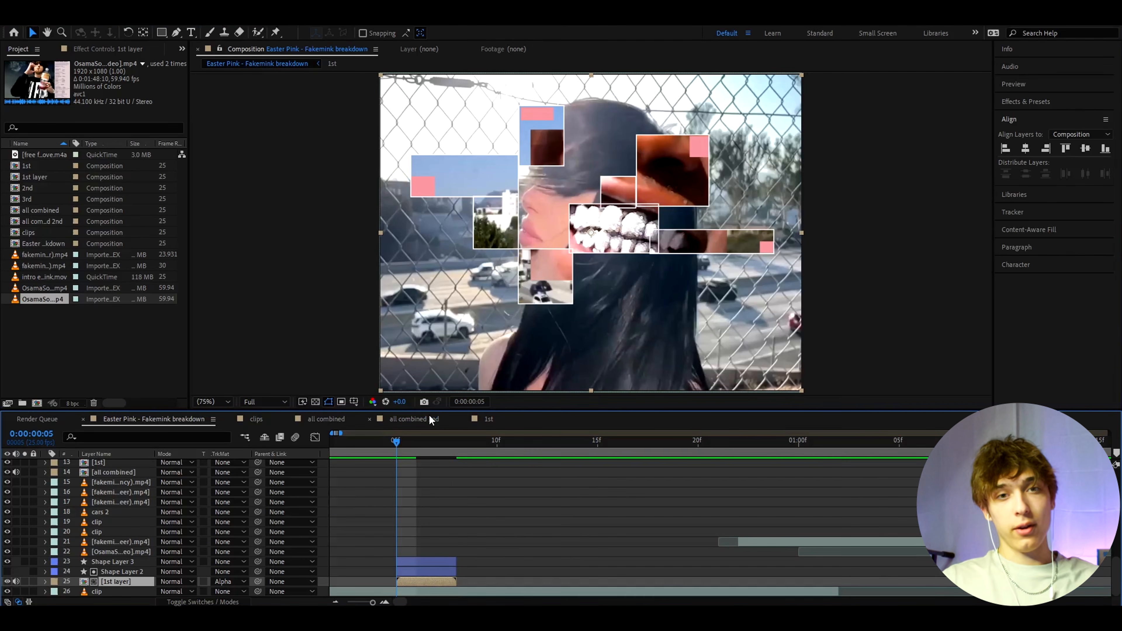
Compare the cut-out with and without Shape Layer 3's white outlines, leave that layer hidden and preview the sequence from the start
left_click_drag(396, 441, 444, 442)
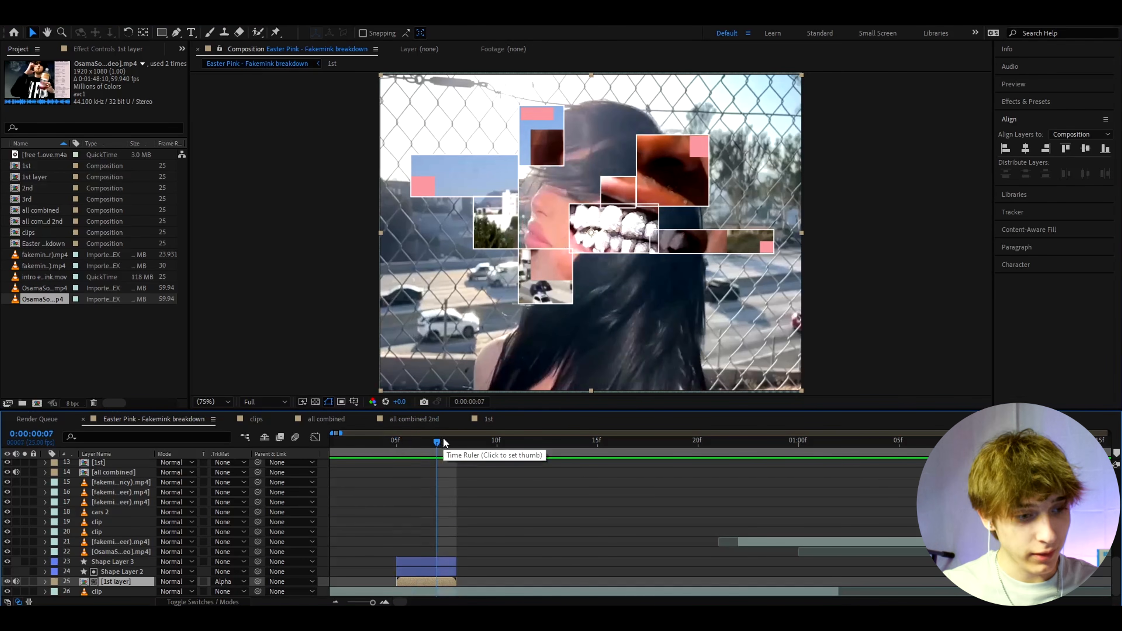
left_click(411, 562)
left_click(8, 561)
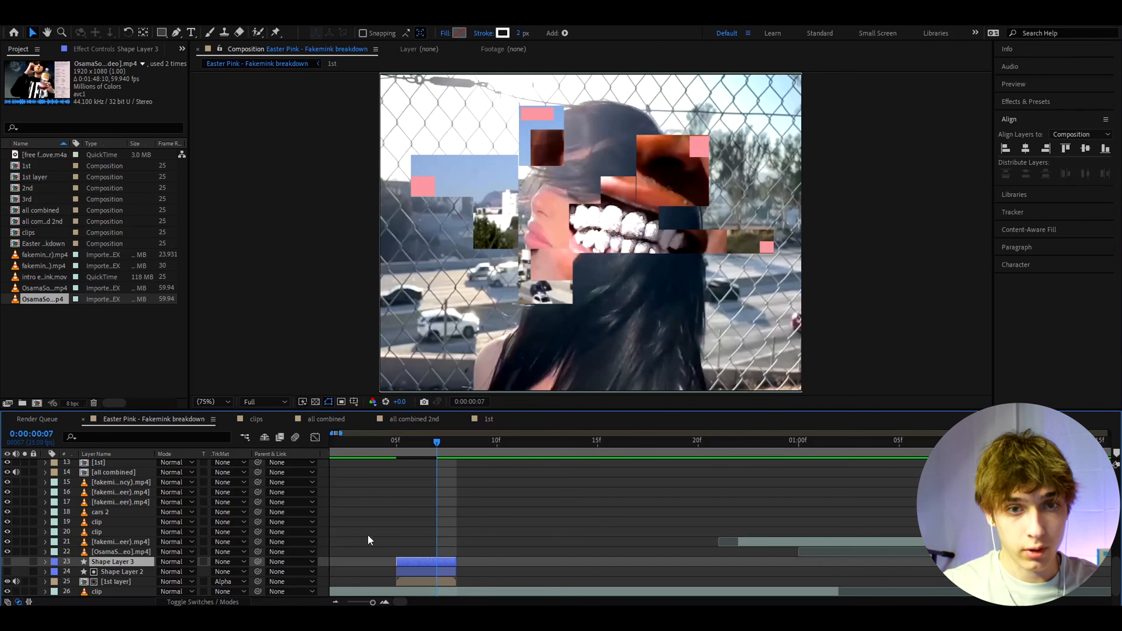
left_click(361, 540)
left_click(7, 562)
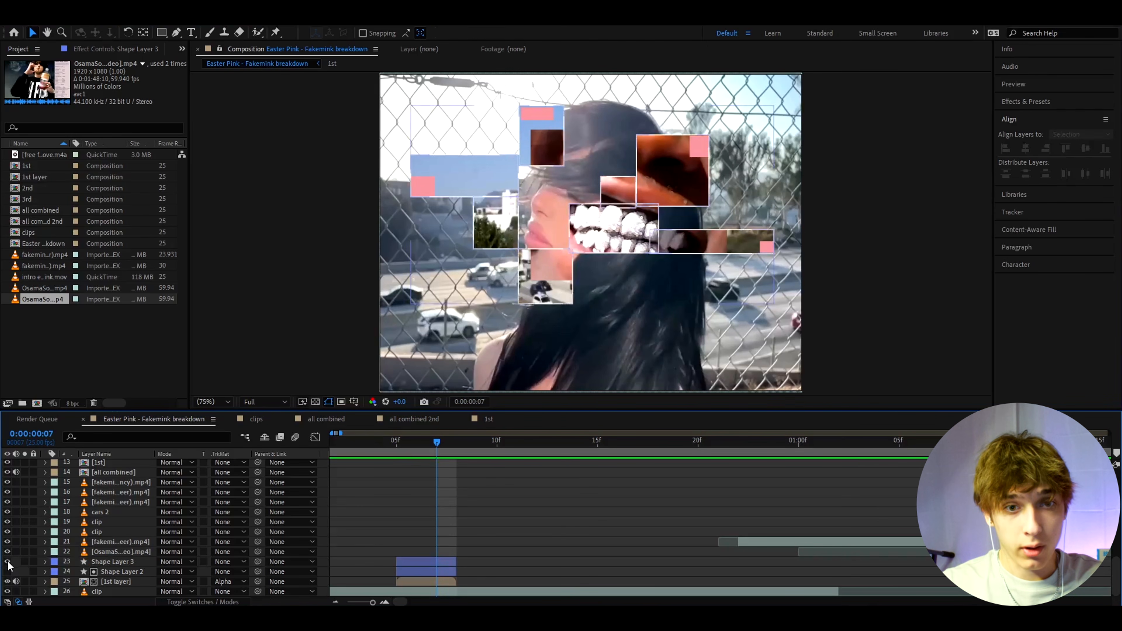
left_click(9, 562)
left_click(9, 562)
left_click(8, 562)
left_click(8, 562)
left_click(9, 562)
key("Home")
key("space")
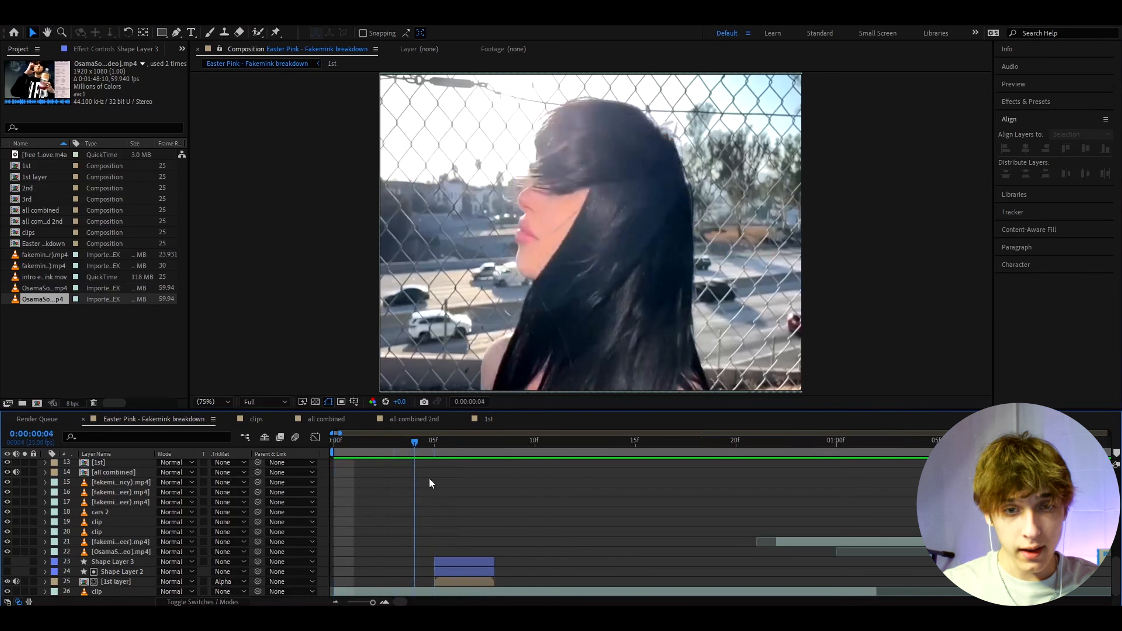
Shift the blonde hair-flip clip earlier, cut it to span frames 8 to 10 and move the remainder further along the timeline
left_click_drag(800, 545, 373, 546)
left_click_drag(662, 544, 502, 538)
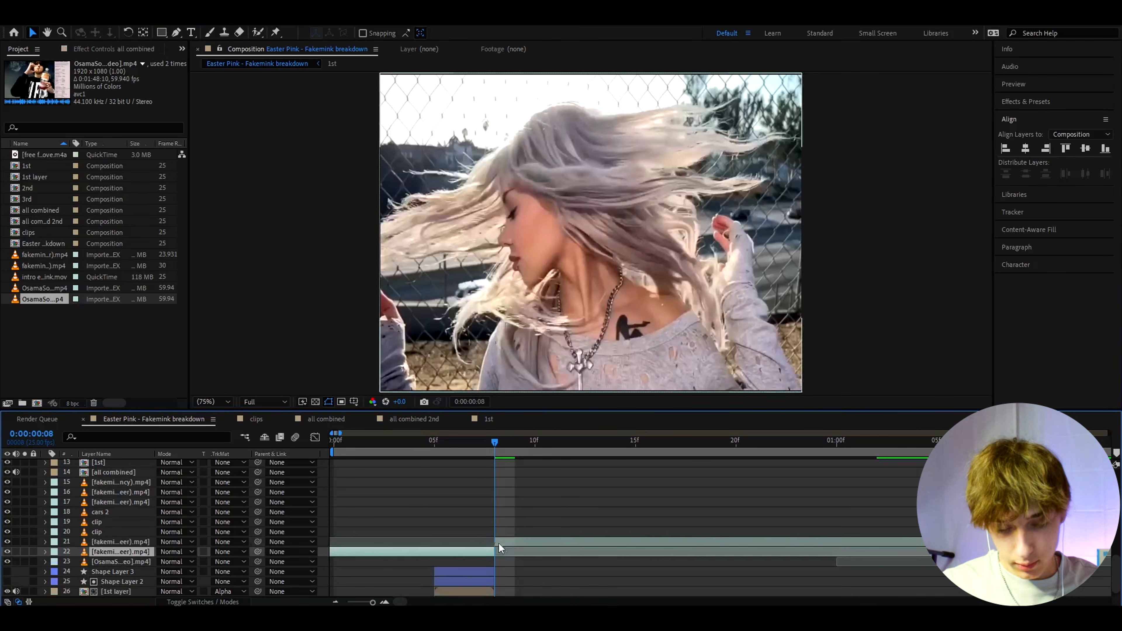
key("alt+bracketleft")
left_click_drag(507, 444, 538, 441)
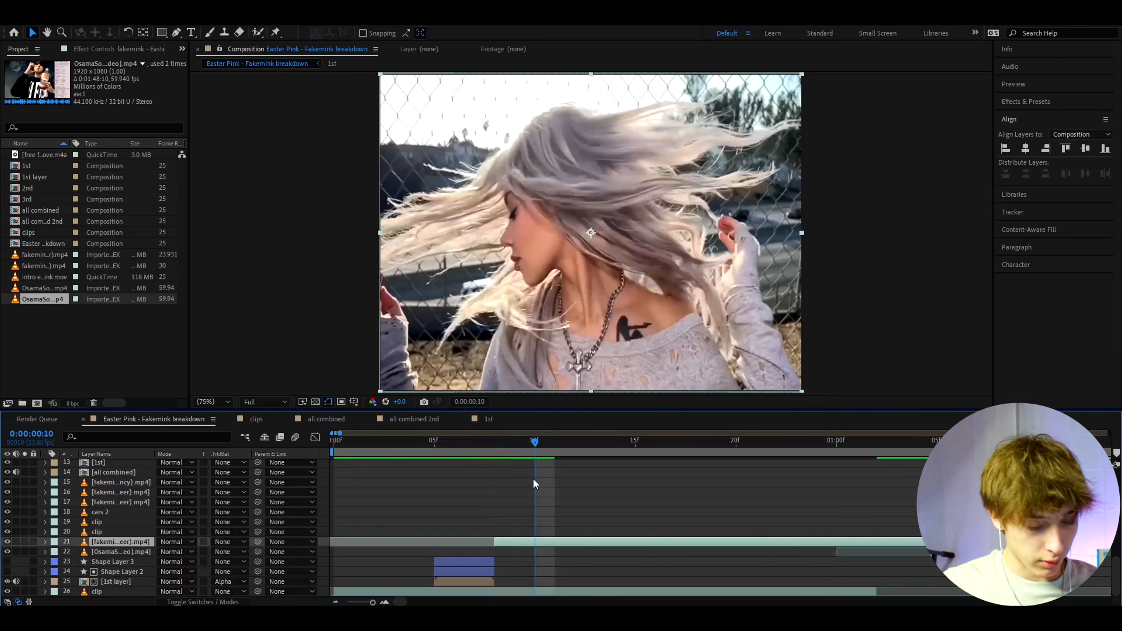
key("ctrl+shift+d")
left_click_drag(546, 542, 804, 544)
Draw six adjoining rectangular masks of varied size on the hair-flip clip at frame 8, around the face, hair and chest
left_click(499, 444)
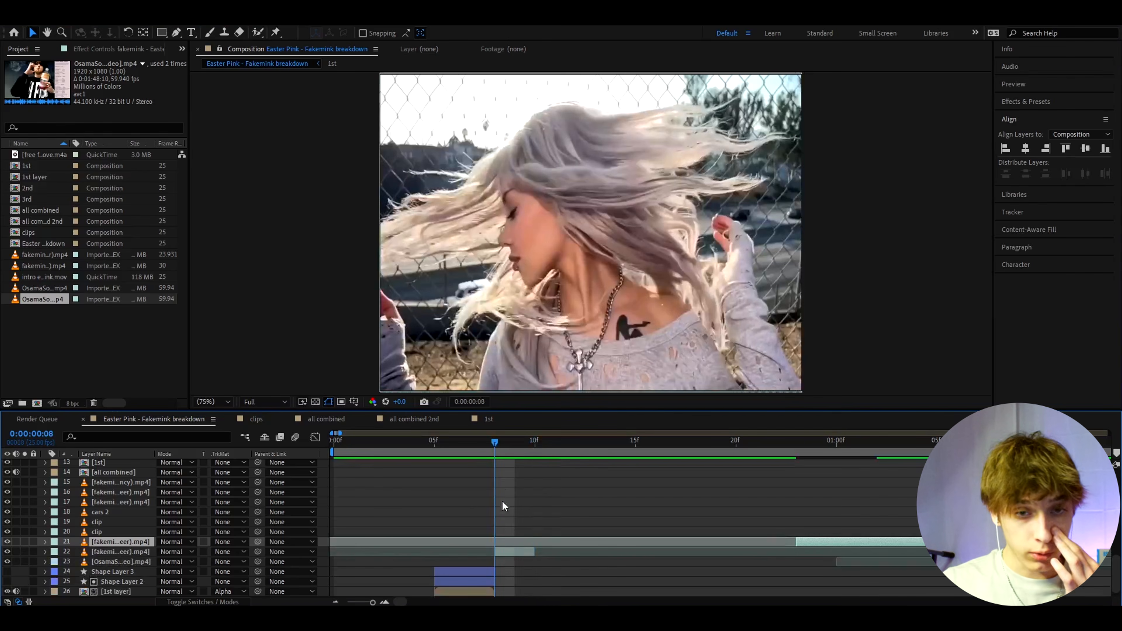
left_click(506, 532)
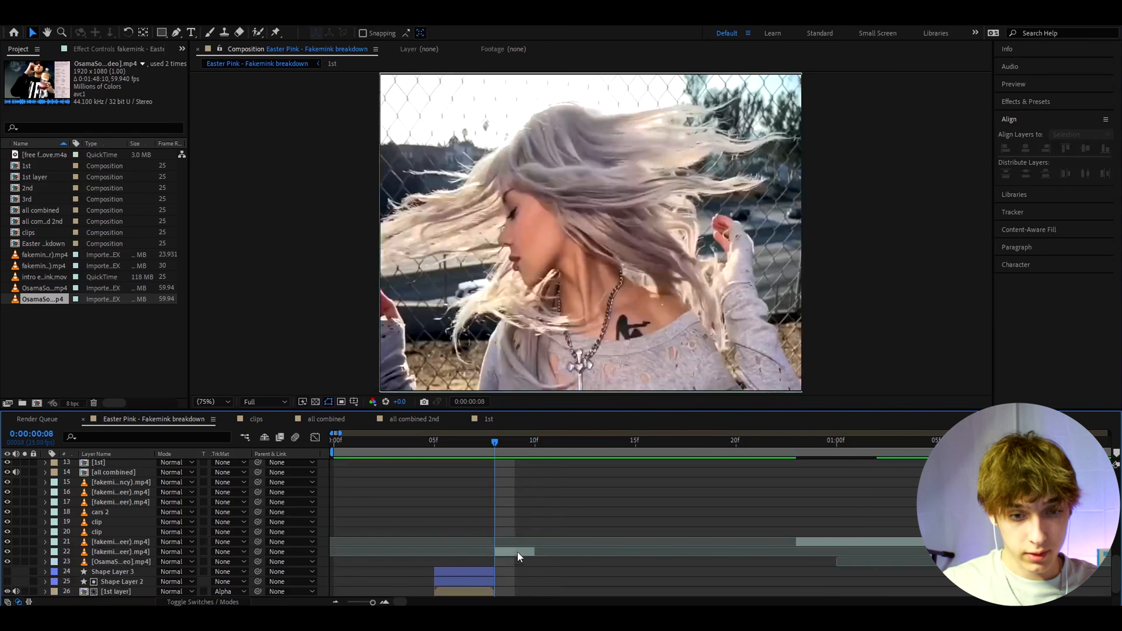
left_click(500, 552)
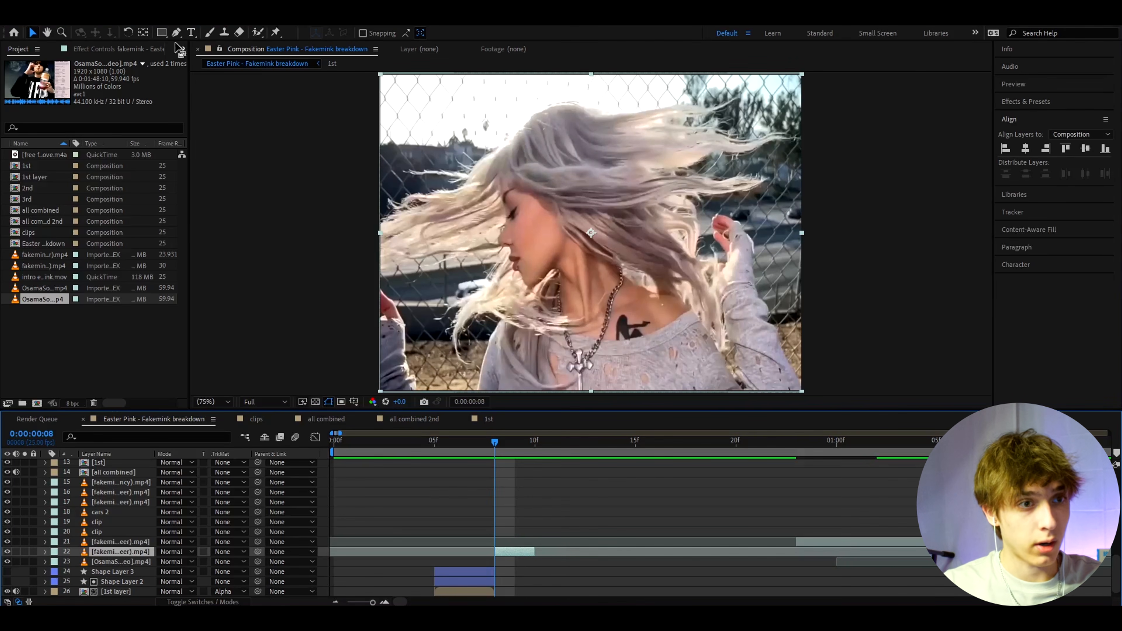
left_click(161, 33)
left_click_drag(574, 124, 676, 228)
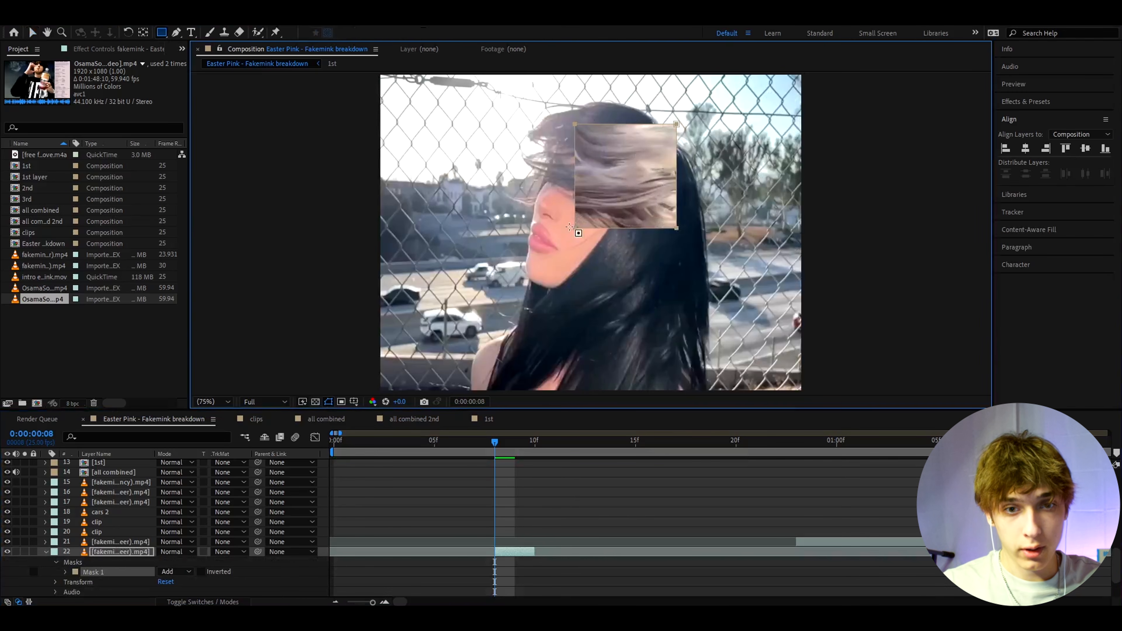
left_click_drag(546, 217, 575, 269)
left_click_drag(470, 152, 546, 230)
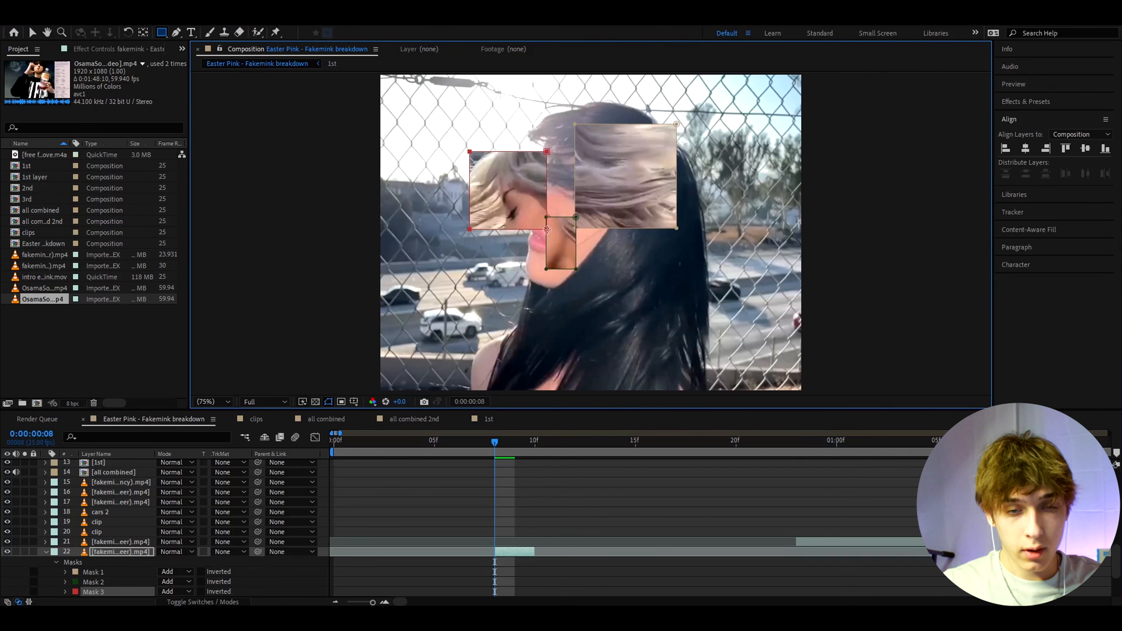
left_click_drag(415, 235, 548, 270)
mouse_move(646, 228)
left_mouse_down()
mouse_move(670, 263)
mouse_move(675, 335)
left_mouse_up()
mouse_move(526, 269)
left_mouse_down()
mouse_move(582, 349)
mouse_move(618, 353)
left_mouse_up()
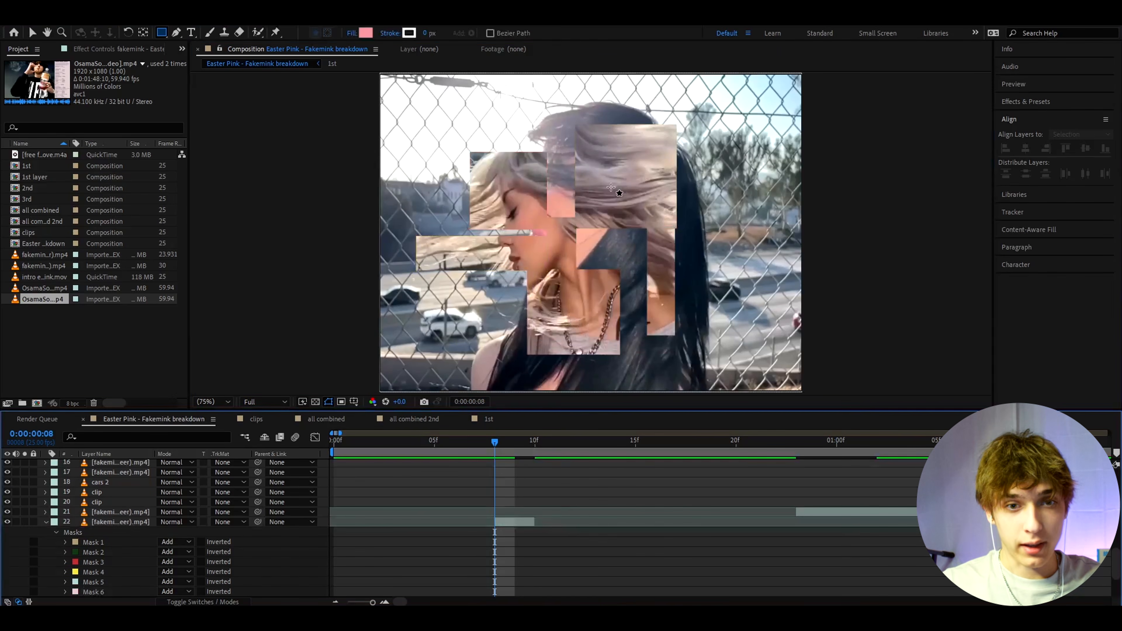
Review the masked hair-flip clip in the timeline between frames 8 and 10
scroll(620, 194, "down", 1)
scroll(595, 200, "up", 1)
left_click(212, 401)
left_click(221, 236)
left_click_drag(492, 442, 538, 500)
left_click(508, 524)
scroll(455, 488, "down", 3)
scroll(494, 472, "up", 3)
scroll(494, 475, "up", 3)
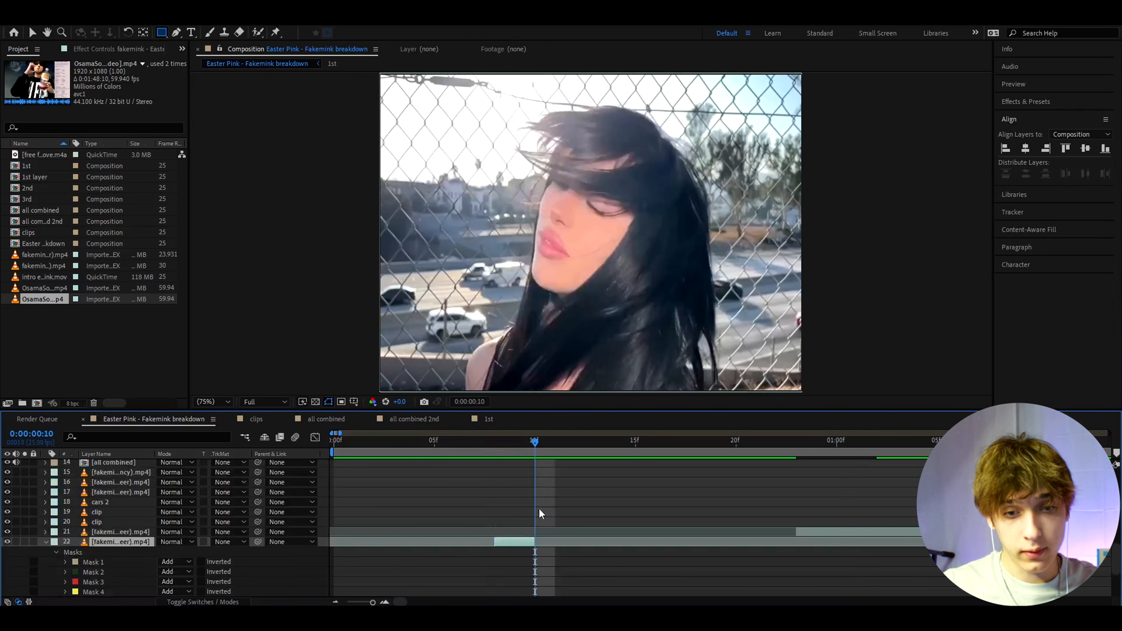
left_click(549, 514)
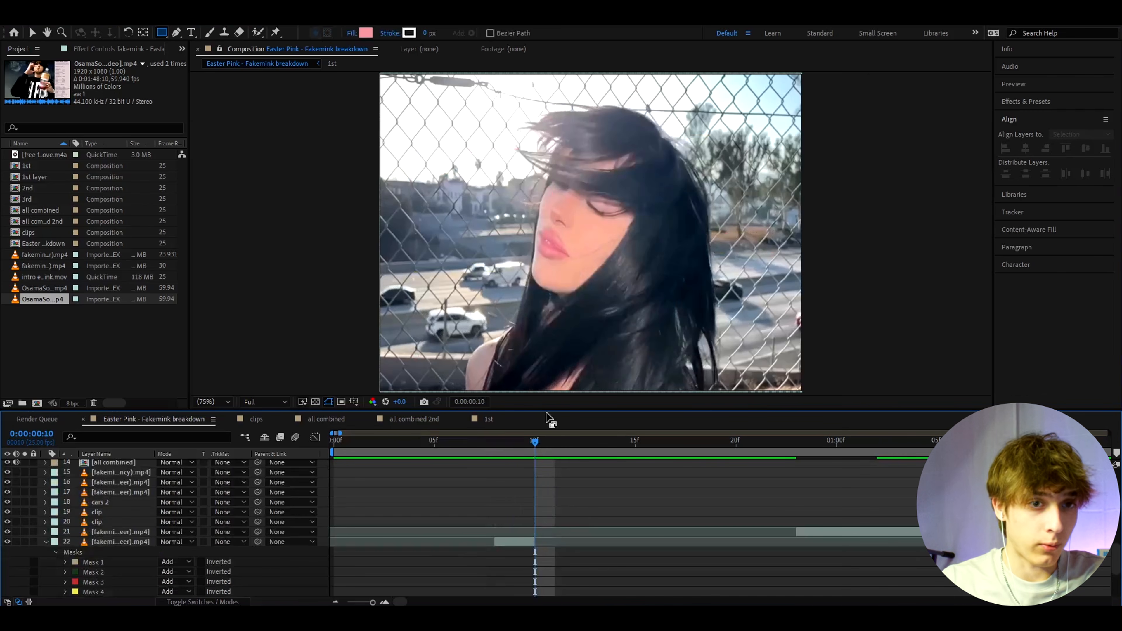
Draw four small pink rectangles in corners of the masked areas at frame 8, on a new shape layer
left_click_drag(536, 443, 494, 445)
left_click(507, 541)
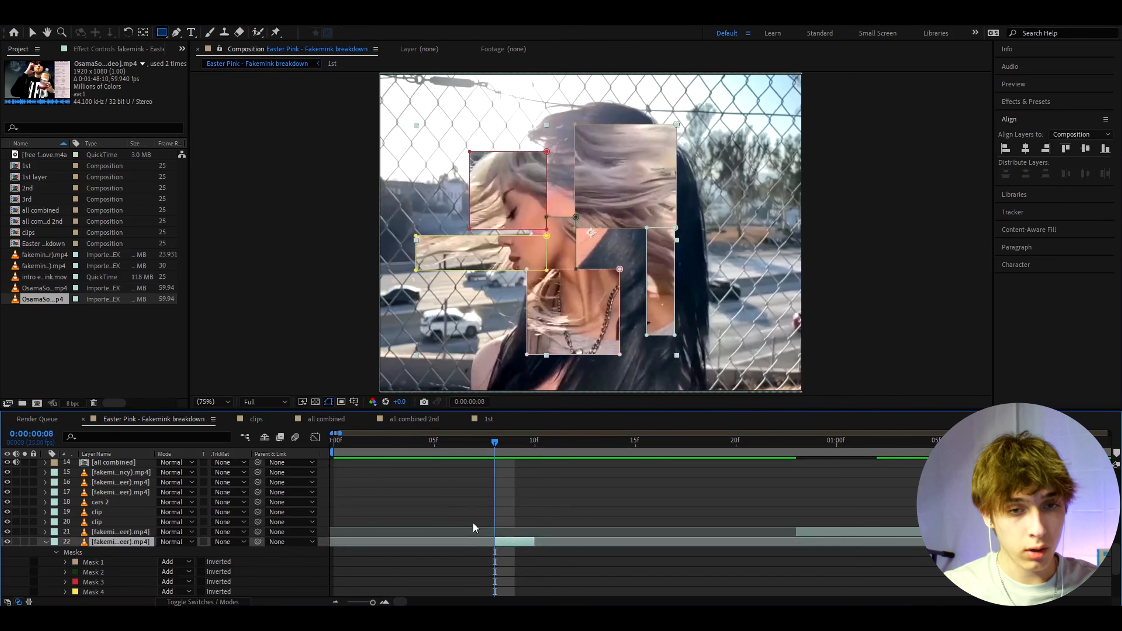
left_click(462, 511)
left_click_drag(575, 126, 605, 154)
left_click_drag(667, 218, 677, 226)
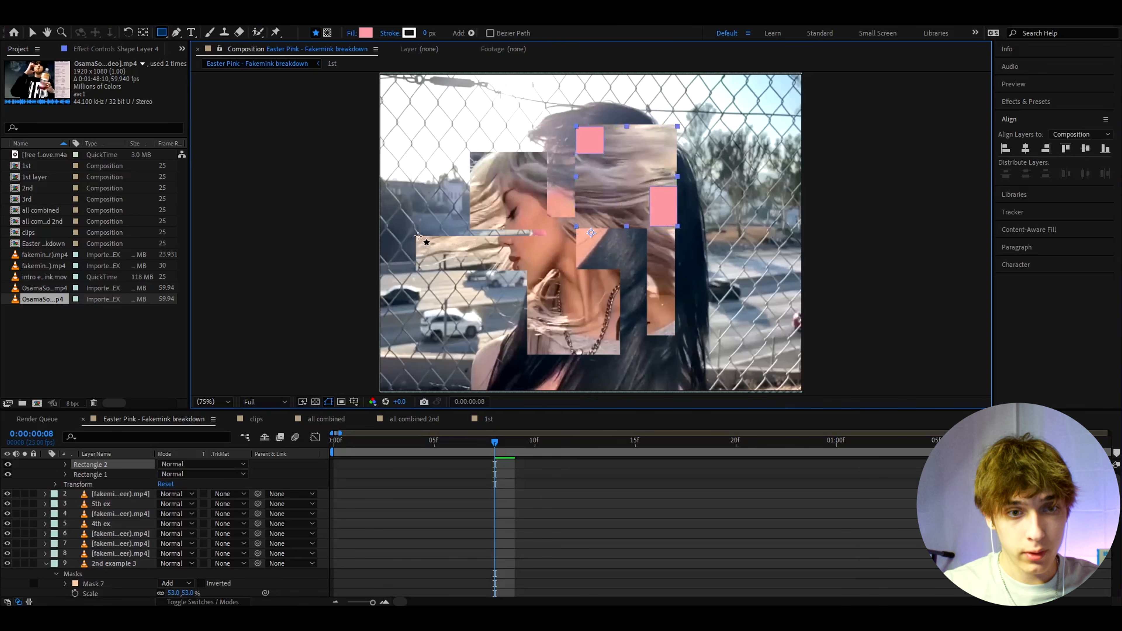
left_click_drag(417, 235, 445, 264)
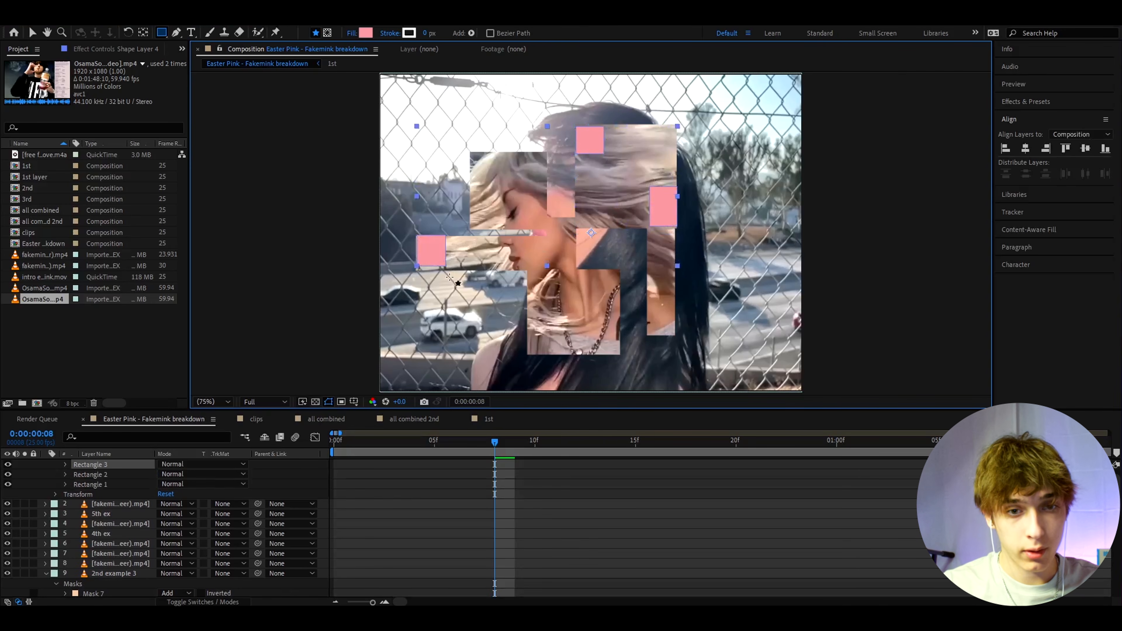
left_click_drag(648, 315, 675, 334)
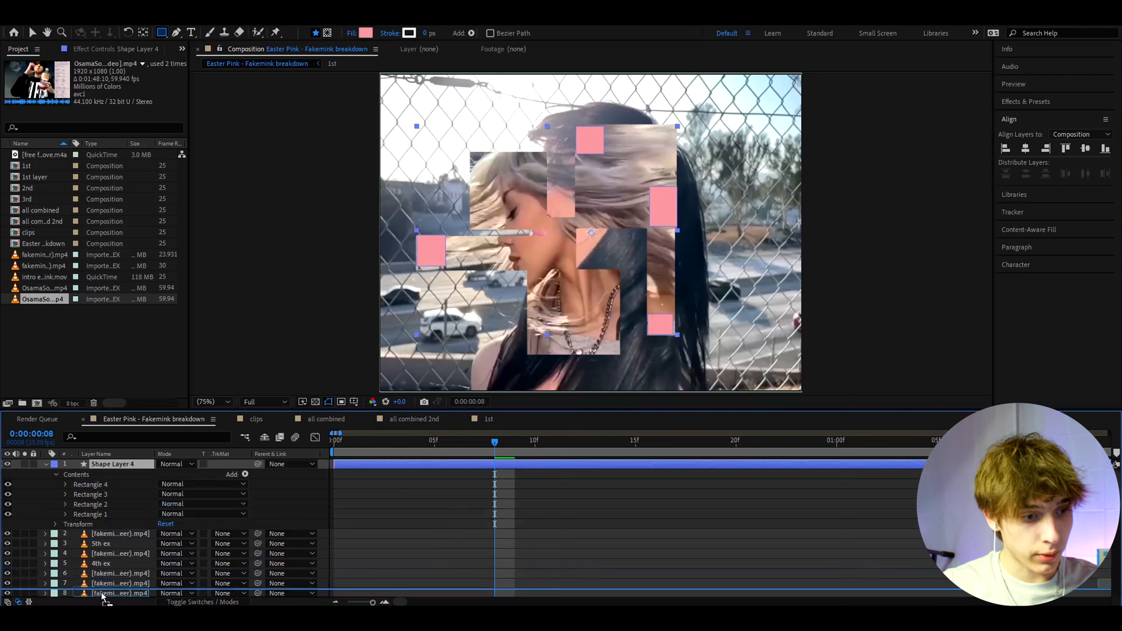
Move the new pink rectangles' layer directly above the masked hair-flip clip and cut it to span frames 8 to 10
scroll(104, 592, "down", 2)
scroll(104, 596, "down", 6)
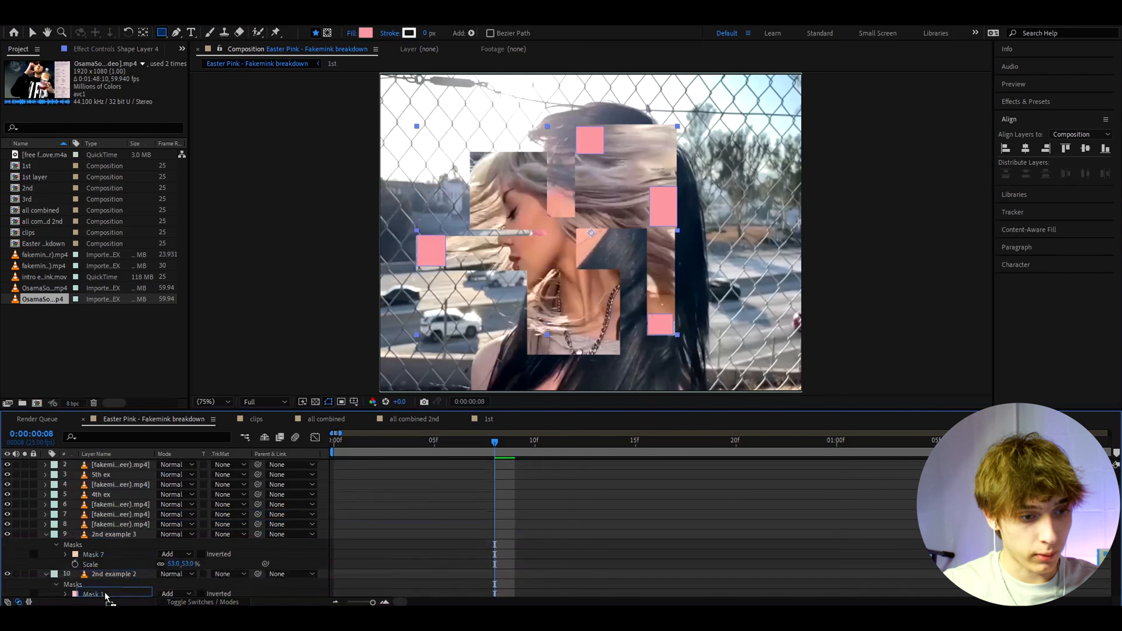
left_click_drag(105, 593, 153, 475)
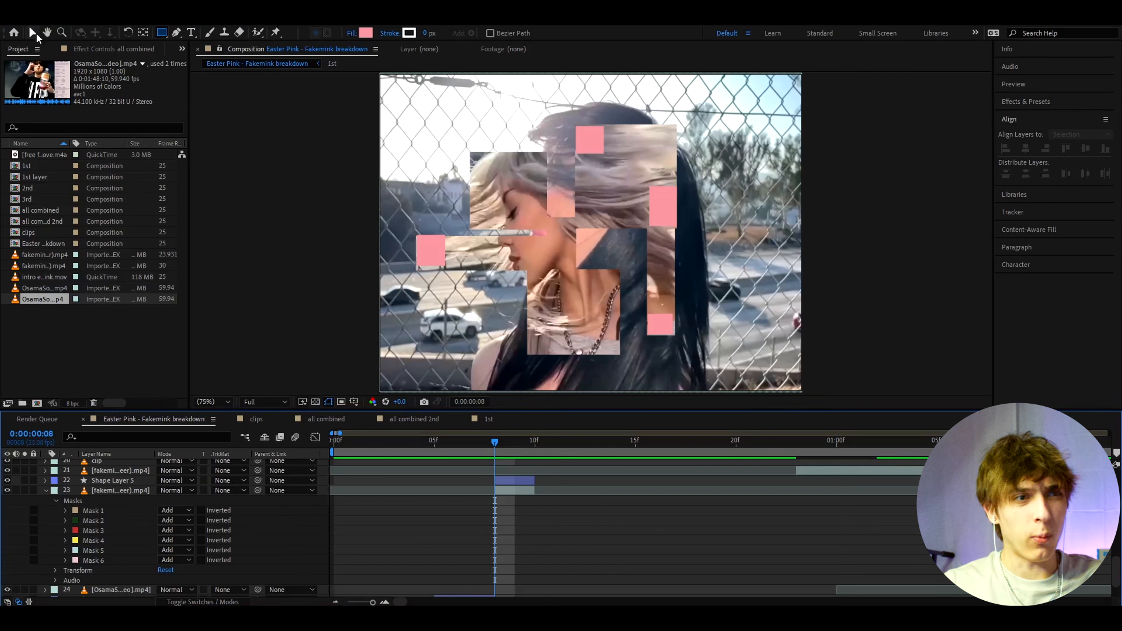
Pre-compose Shape Layer 5 and the masked hair-flip clip as "2nd"
left_click(36, 34)
left_click(95, 490)
left_click(94, 481, "shift")
right_click(106, 486)
left_click(150, 422)
type("2n")
type("d")
key("Return")
Go to frame 10 and import block collage povikas.mov from the file browser into the timeline
left_click_drag(494, 443, 537, 452)
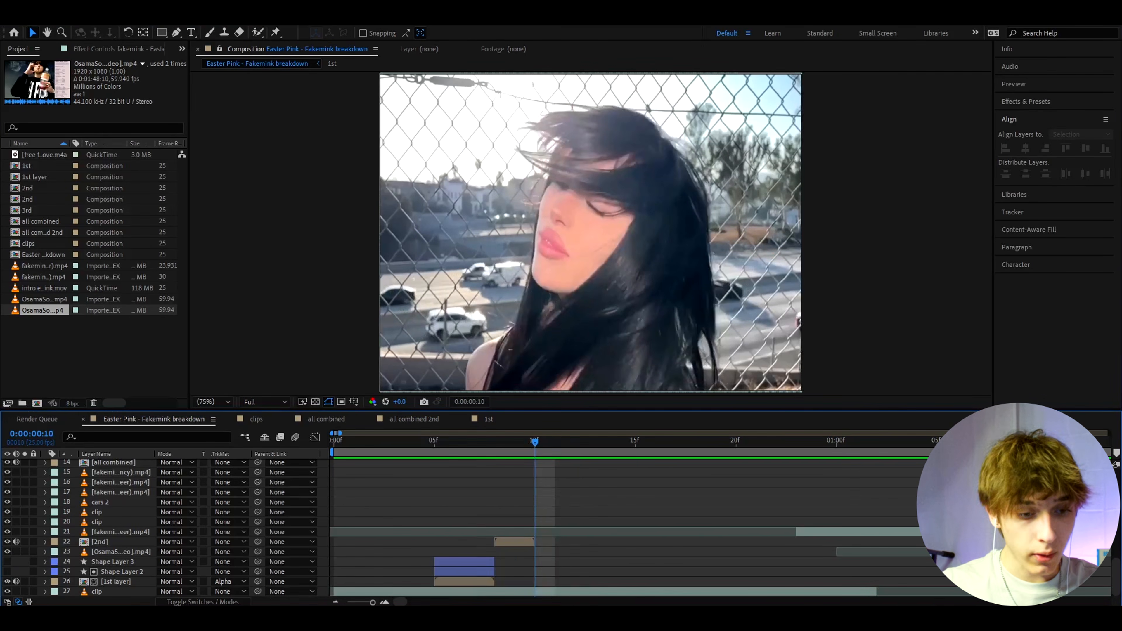
left_click(268, 619)
left_click_drag(349, 241, 914, 227)
left_click_drag(769, 368, 451, 516)
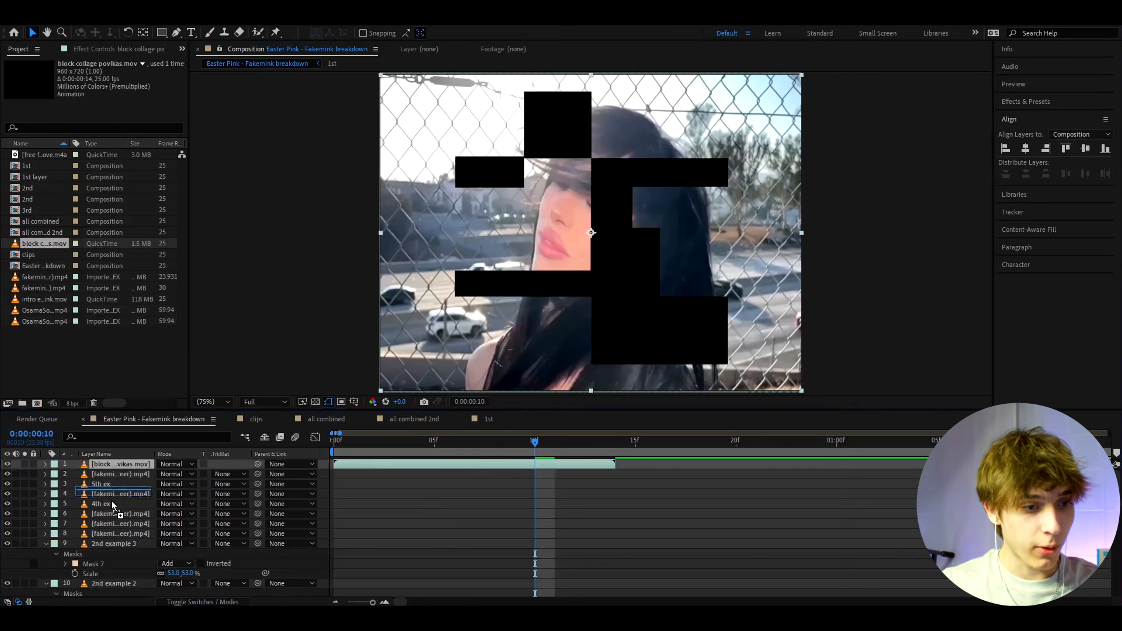
Move the block collage layer directly above the new "2nd" pre-comp and make it start at frame 10
scroll(106, 590, "down", 6)
scroll(107, 593, "down", 5)
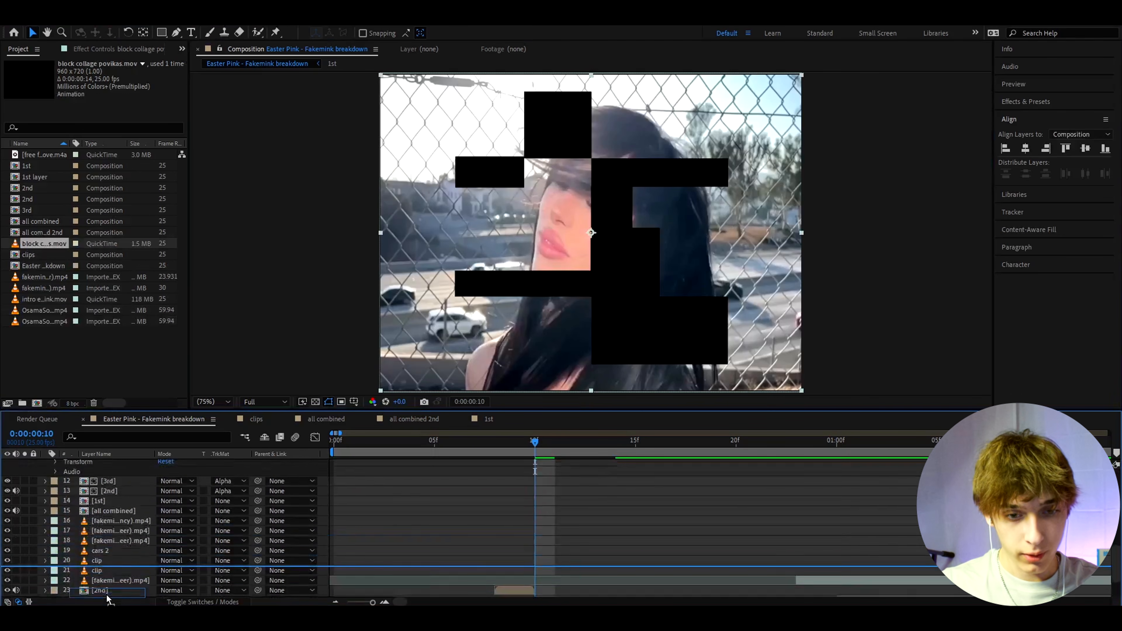
left_click(133, 542)
left_click_drag(132, 543, 141, 530)
left_click_drag(387, 532, 588, 531)
Shift the sidewalk clip earlier on the timeline, split it at frame 10 and delete the part before the split
left_click_drag(828, 522, 347, 530)
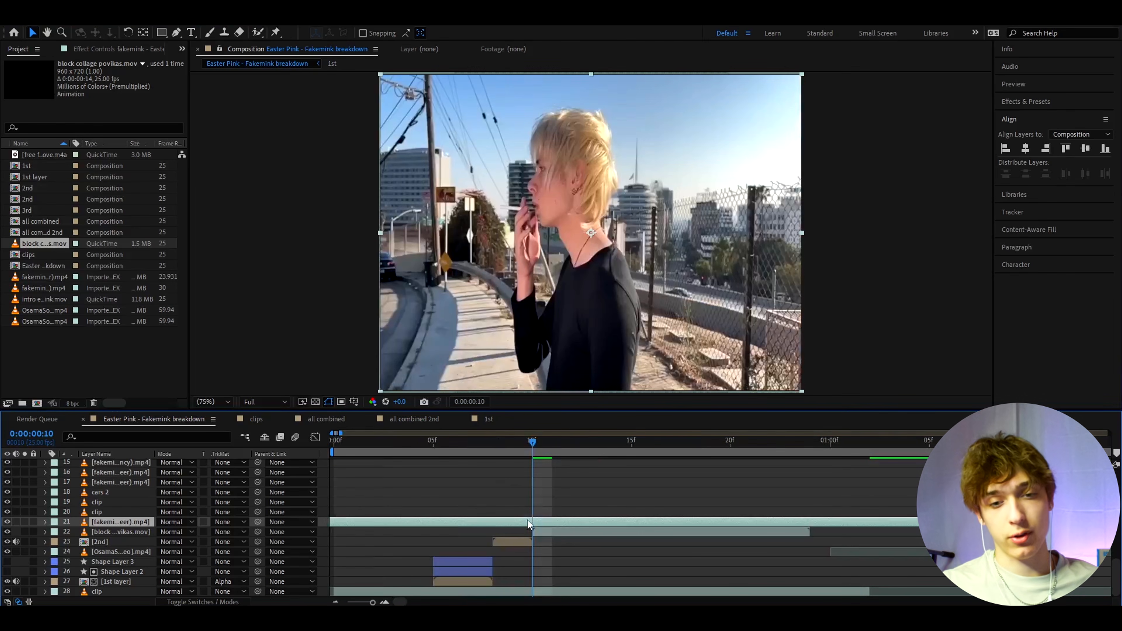
key("ctrl+shift+d")
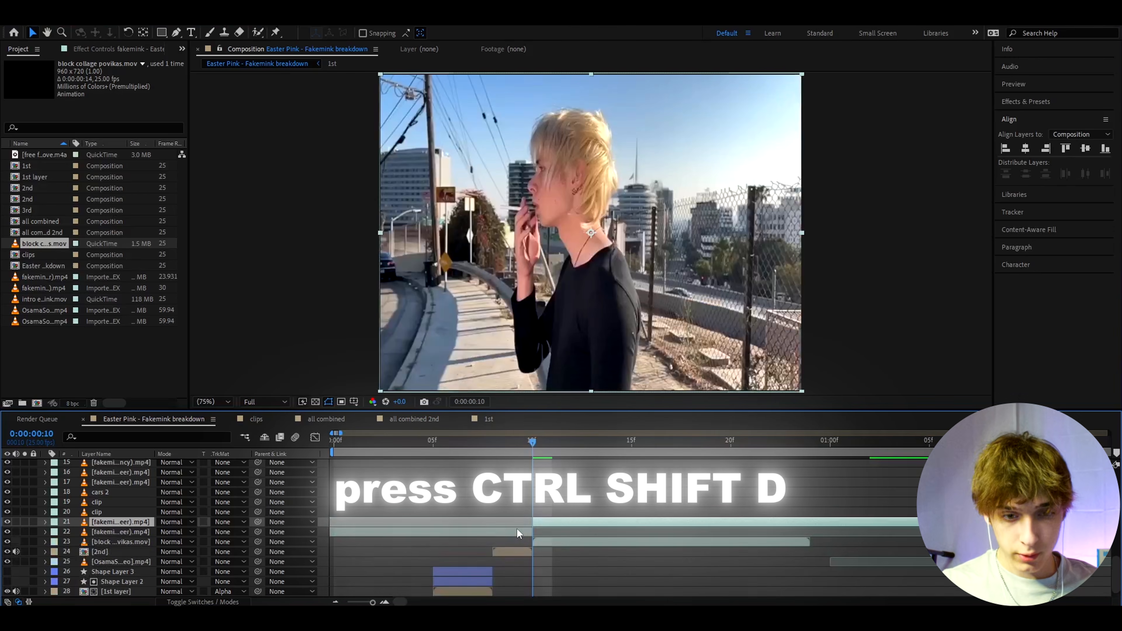
left_click(514, 531)
key("Delete")
Cut the sidewalk clip to span frames 10 to 13 and place that piece directly below the block collage layer
left_click_drag(552, 523, 501, 526)
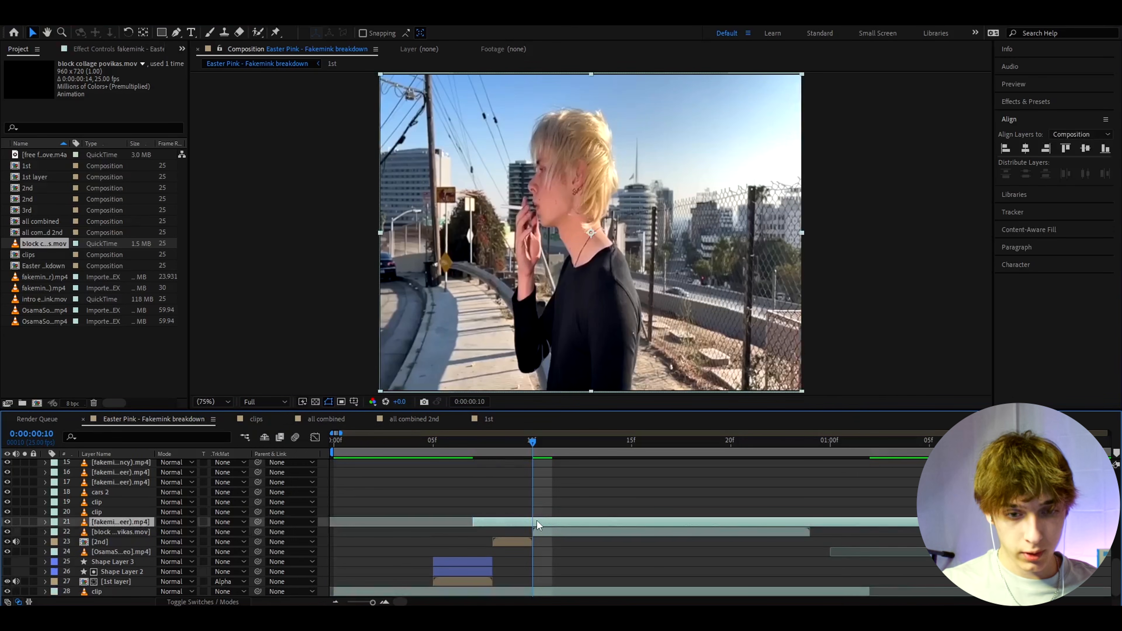
key("ctrl+shift+d")
left_click_drag(114, 537, 114, 544)
left_click(558, 533)
Check the black blocks over frames 10 to 13 and set the sidewalk clip's track matte to Alpha with the block collage layer
left_click(551, 441)
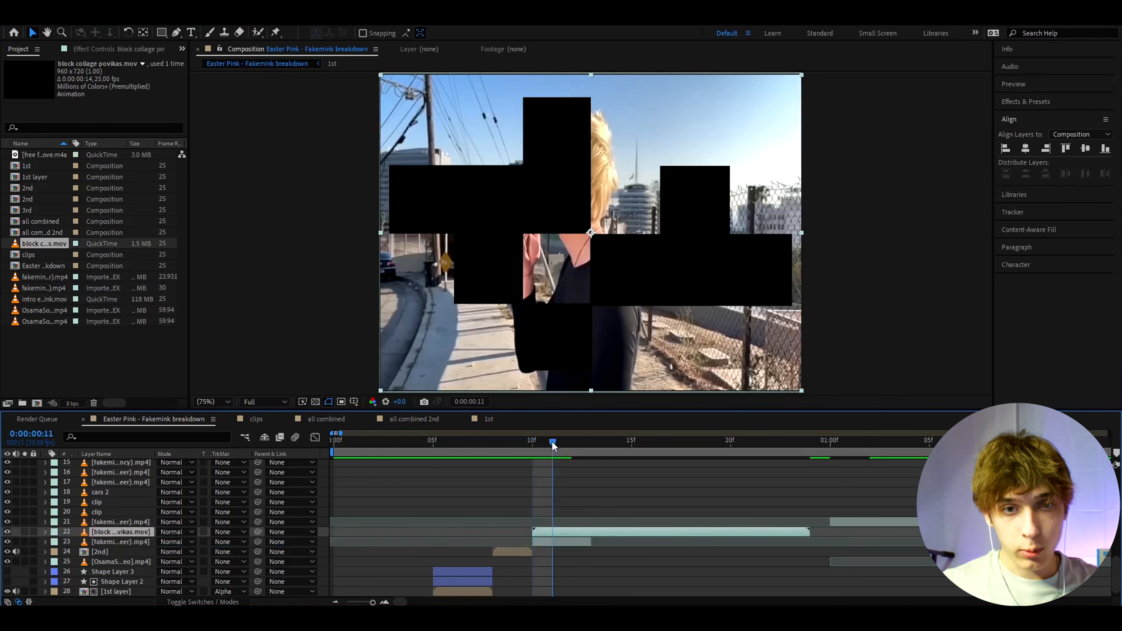
left_click(588, 439)
left_click(551, 445)
mouse_move(561, 449)
left_mouse_down()
mouse_move(541, 451)
mouse_move(565, 447)
mouse_move(552, 449)
left_mouse_up()
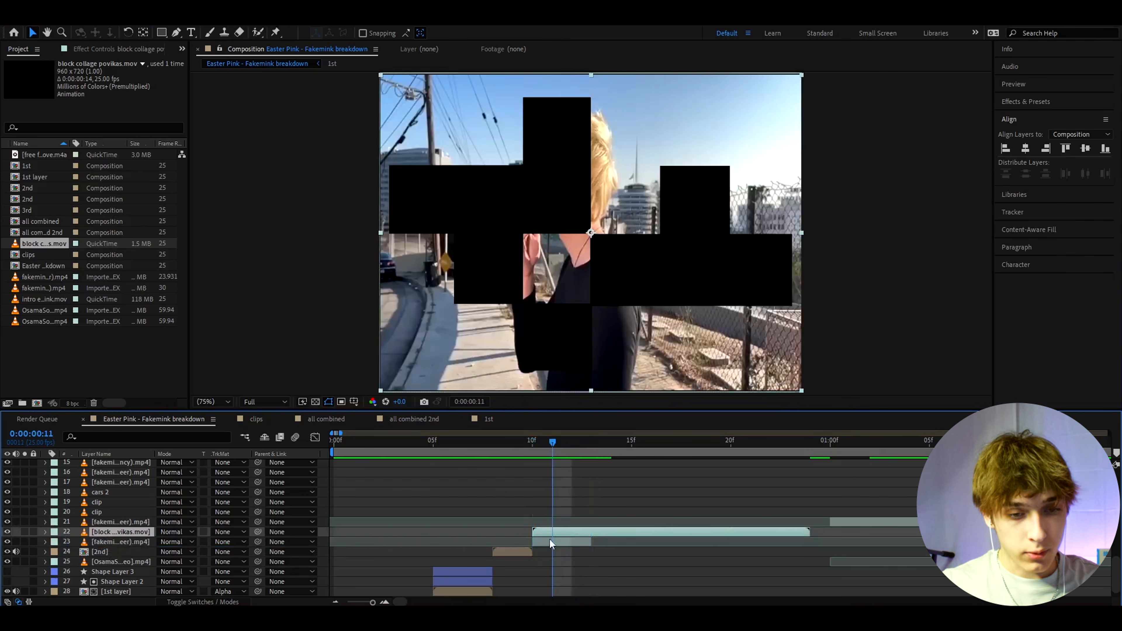
left_click(160, 543)
left_click(239, 543)
left_click(270, 492)
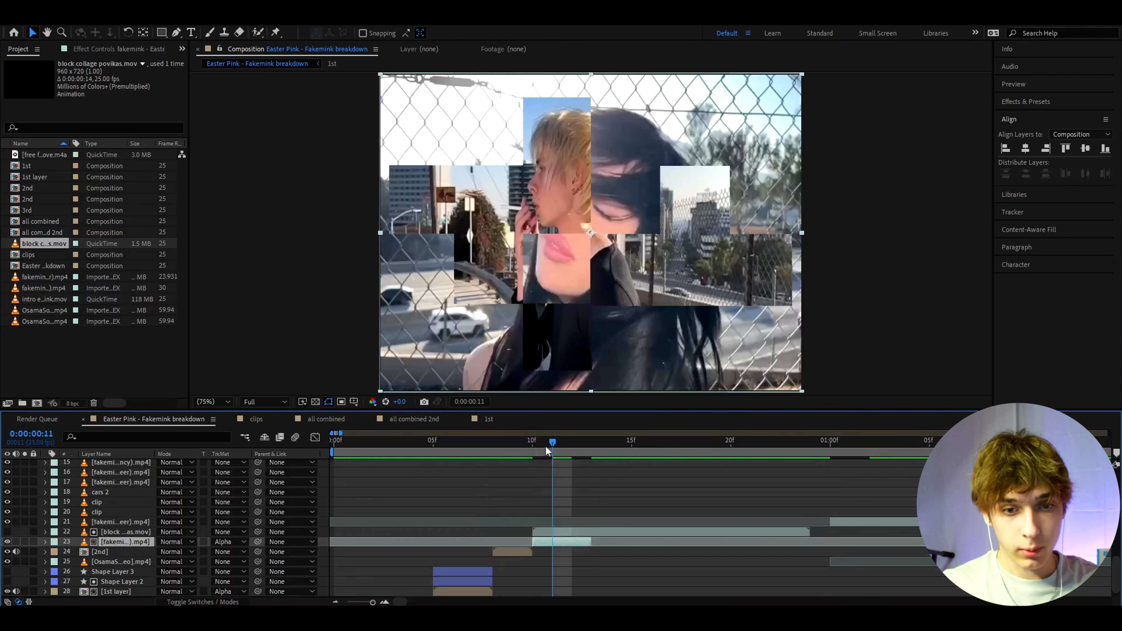
Split the block collage layer at frame 13, turn on visibility for the part after the split and save the project
left_click_drag(551, 447, 451, 449)
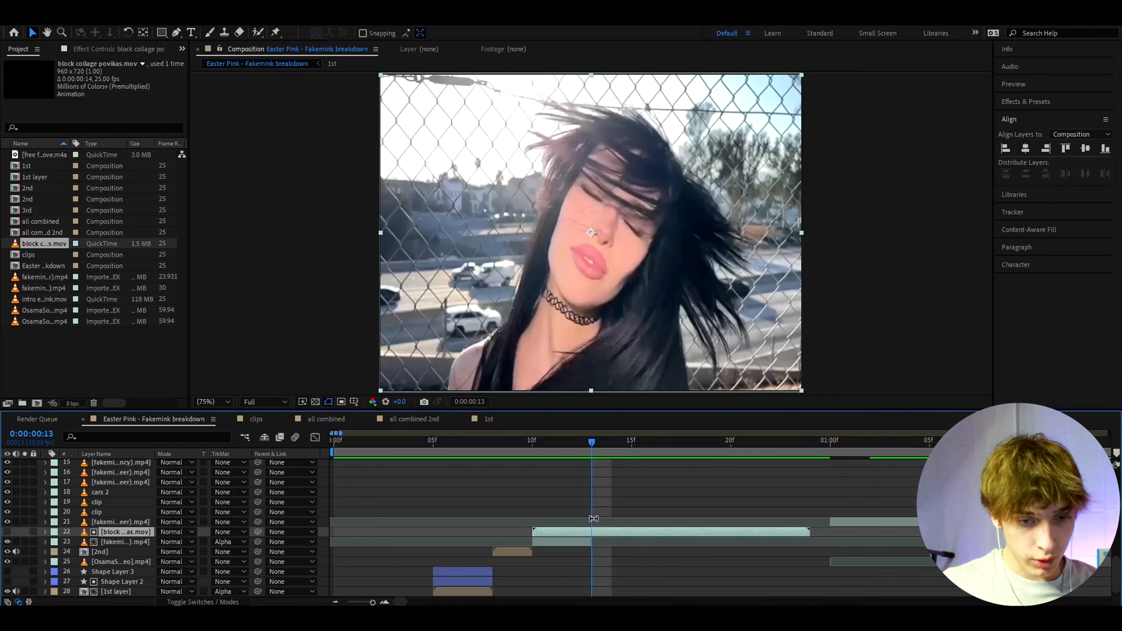
key("ctrl+shift+d")
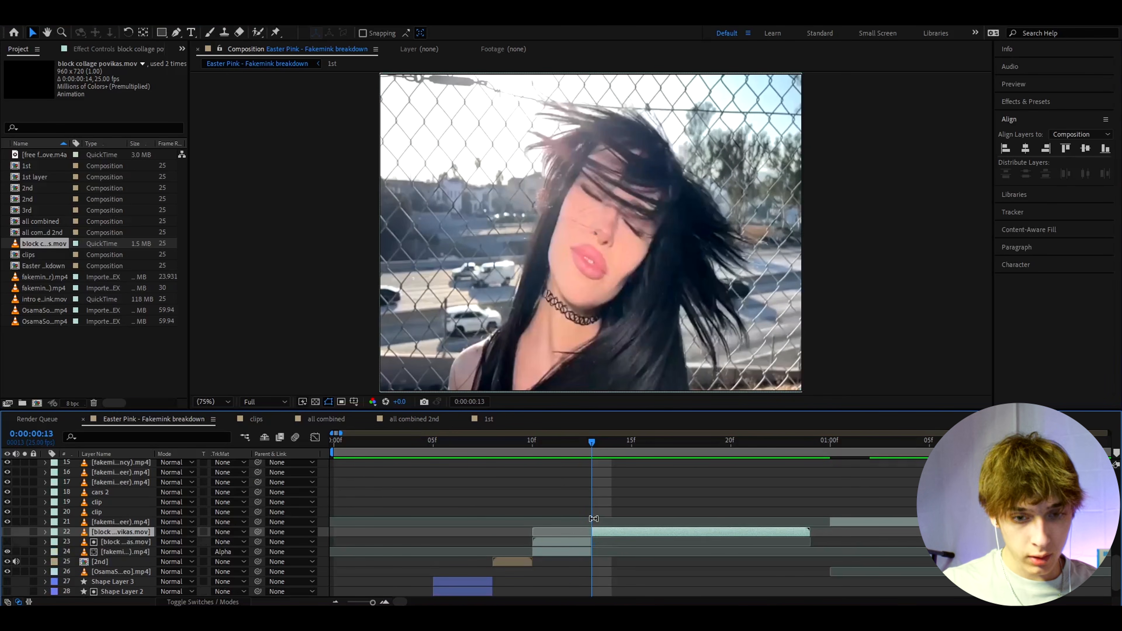
left_click(7, 532)
key("ctrl+s")
Shift the remaining sidewalk clip earlier on the timeline, split it at frame 13 and delete the part before the split
left_click_drag(581, 447, 533, 455)
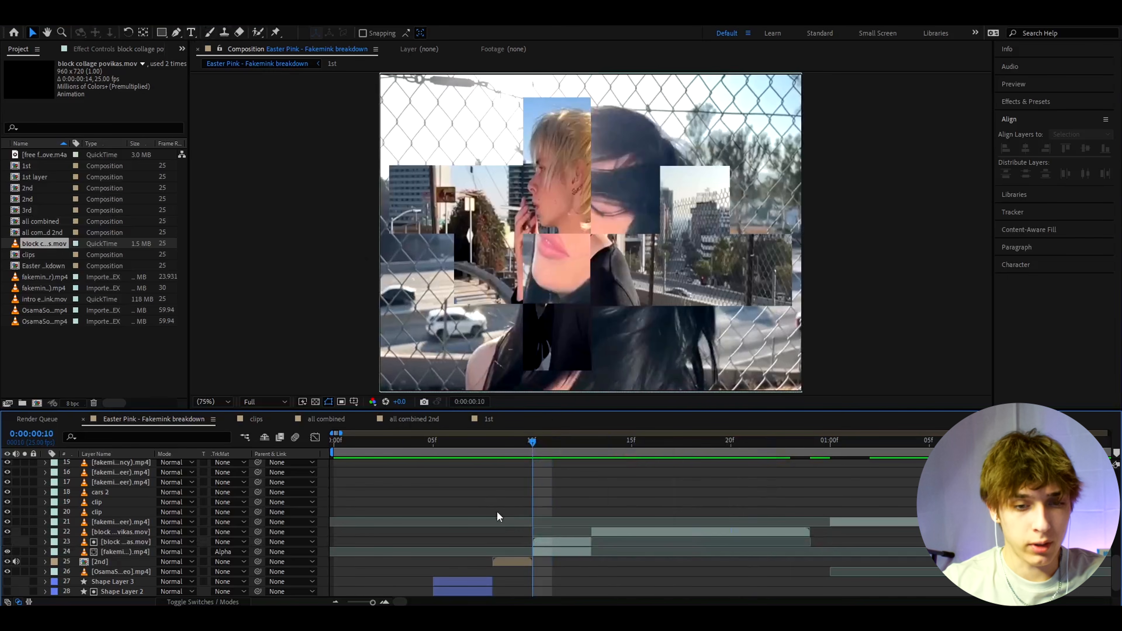
left_click(545, 542)
left_click(490, 521)
left_click_drag(542, 448, 584, 453)
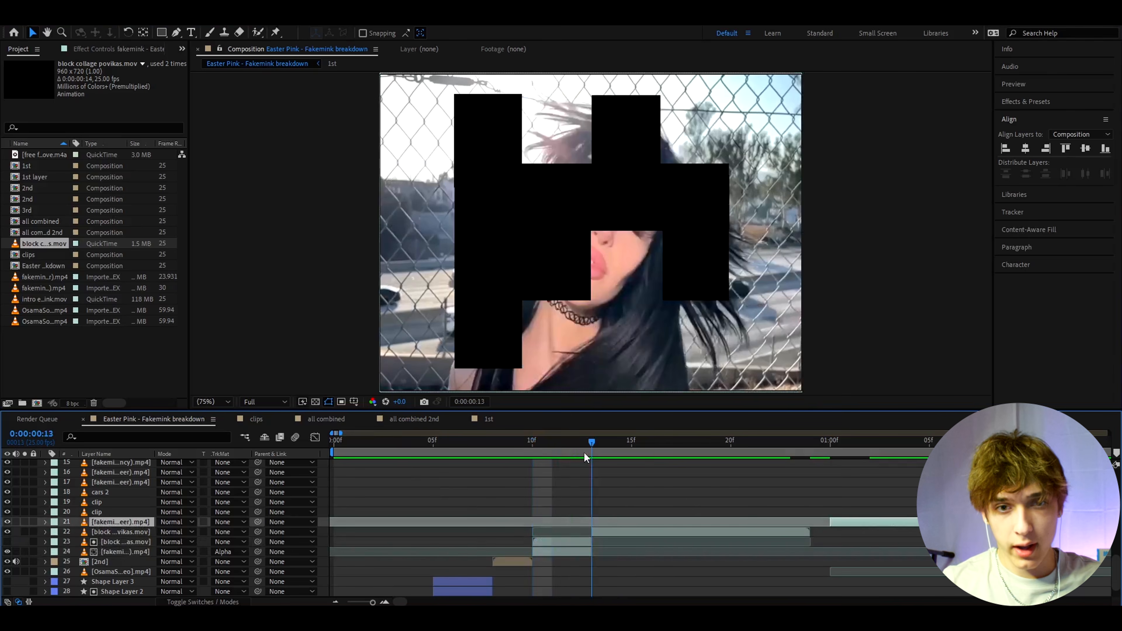
left_click_drag(868, 526, 600, 528)
left_click_drag(777, 524, 680, 521)
scroll(574, 520, "down", 3)
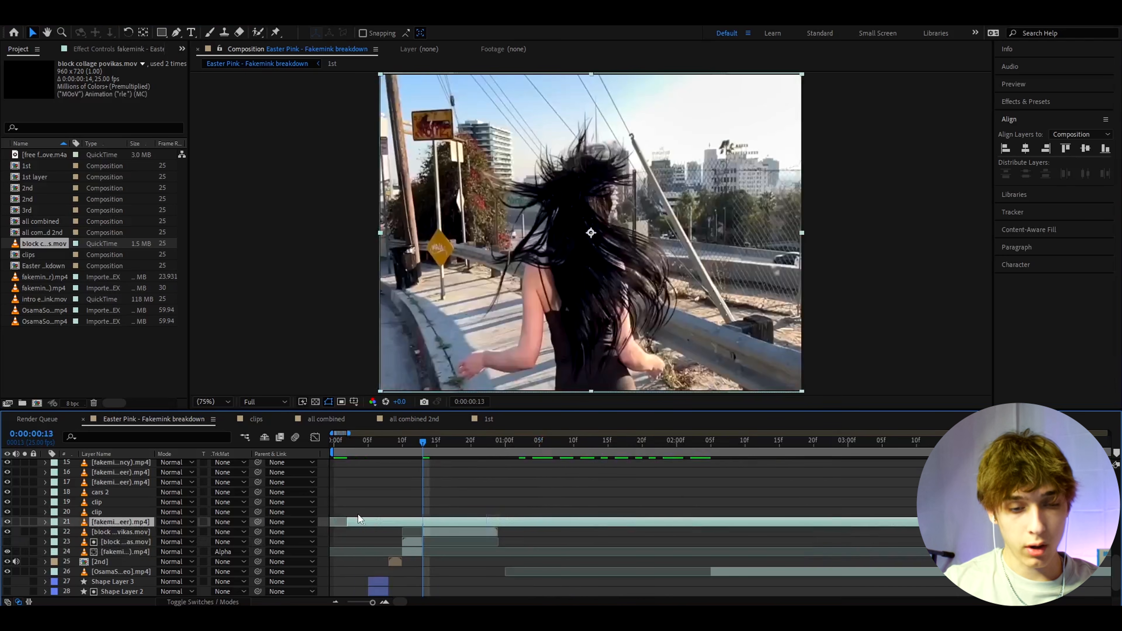
scroll(362, 520, "up", 2)
key("ctrl+shift+d")
left_click(596, 529)
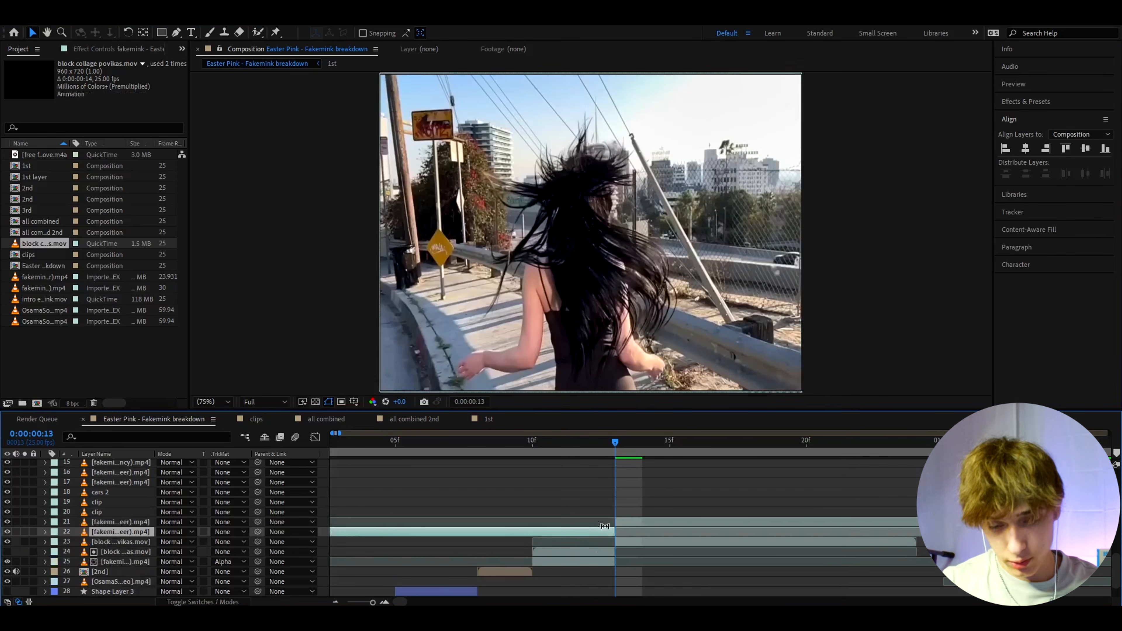
key("Delete")
Cut a one-frame piece of the sidewalk clip at frame 13, freeze that frame and extend it to frame 15
mouse_move(633, 523)
left_mouse_down()
mouse_move(582, 522)
mouse_move(619, 520)
left_mouse_up()
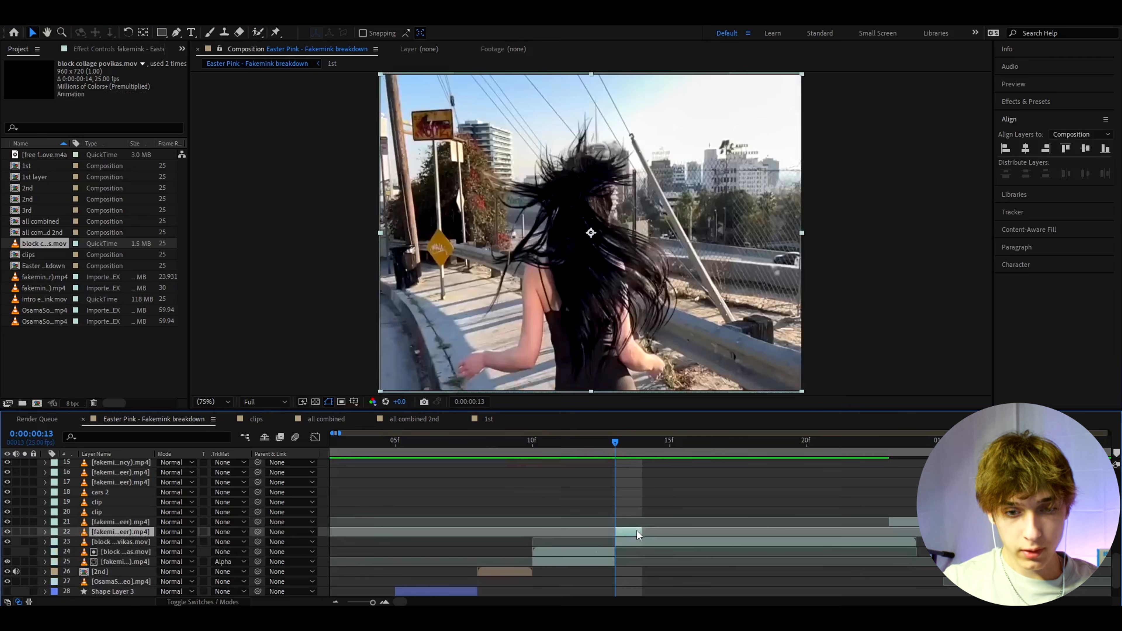
right_click(633, 531)
mouse_move(706, 264)
left_click(795, 304)
left_click_drag(642, 533, 669, 532)
Place the frozen clip directly below the second block collage part and split that collage part at frame 15
key("ctrl+[")
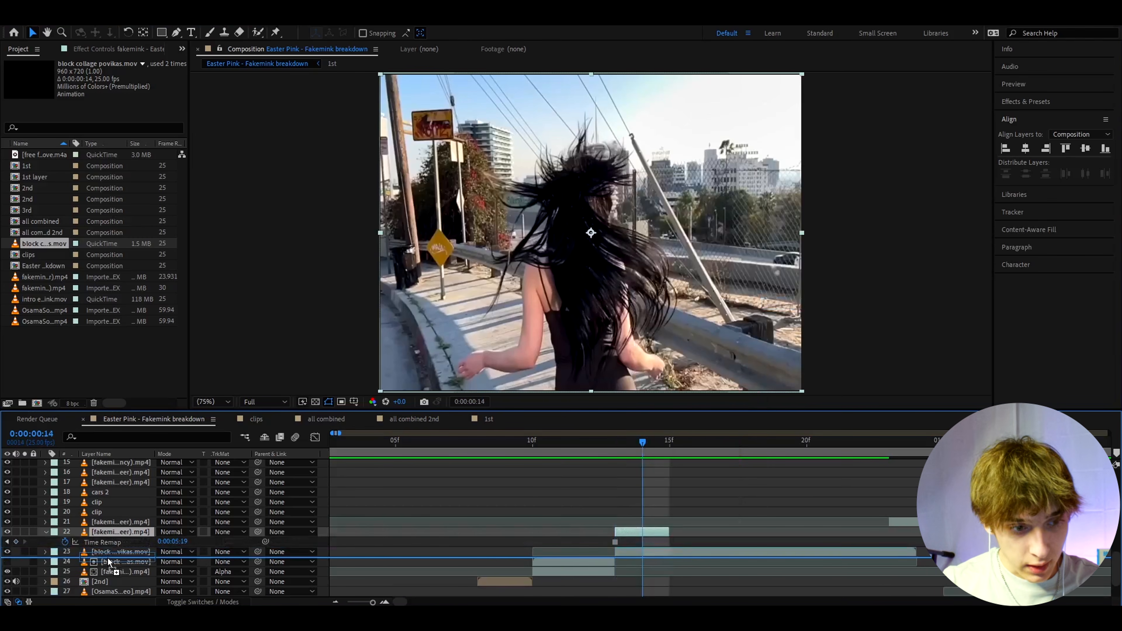
left_click(642, 440)
mouse_move(655, 442)
left_mouse_down()
mouse_move(616, 446)
mouse_move(669, 442)
mouse_move(643, 440)
left_mouse_up()
left_click(663, 533)
key("ctrl+d")
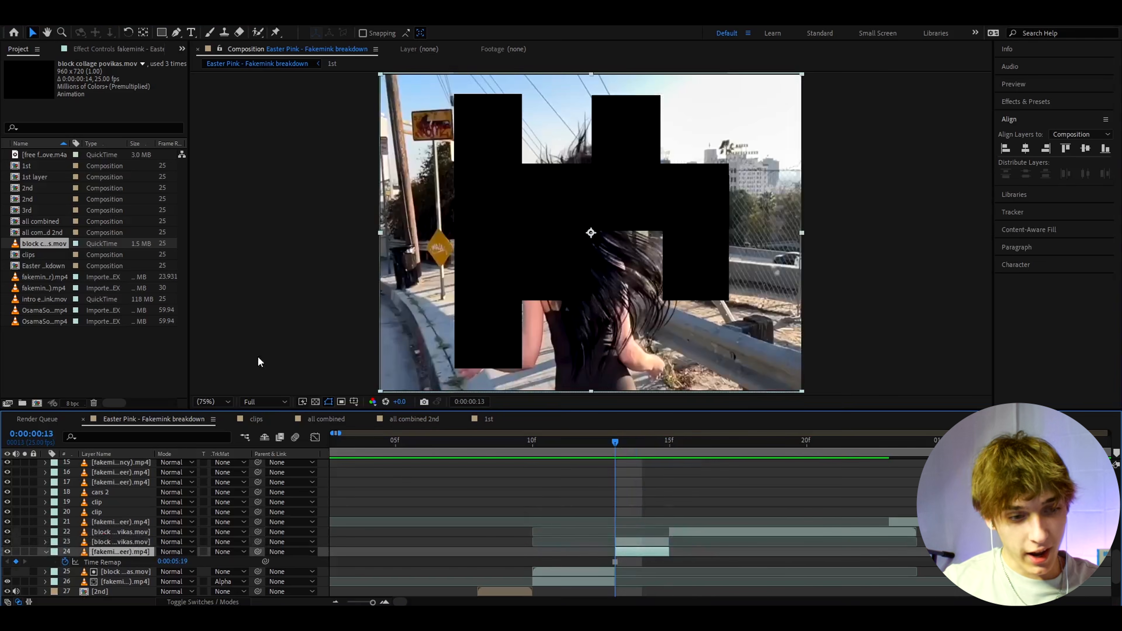
Set the frozen clip's track matte to Alpha with the block collage piece above it and save the project
left_click(224, 551)
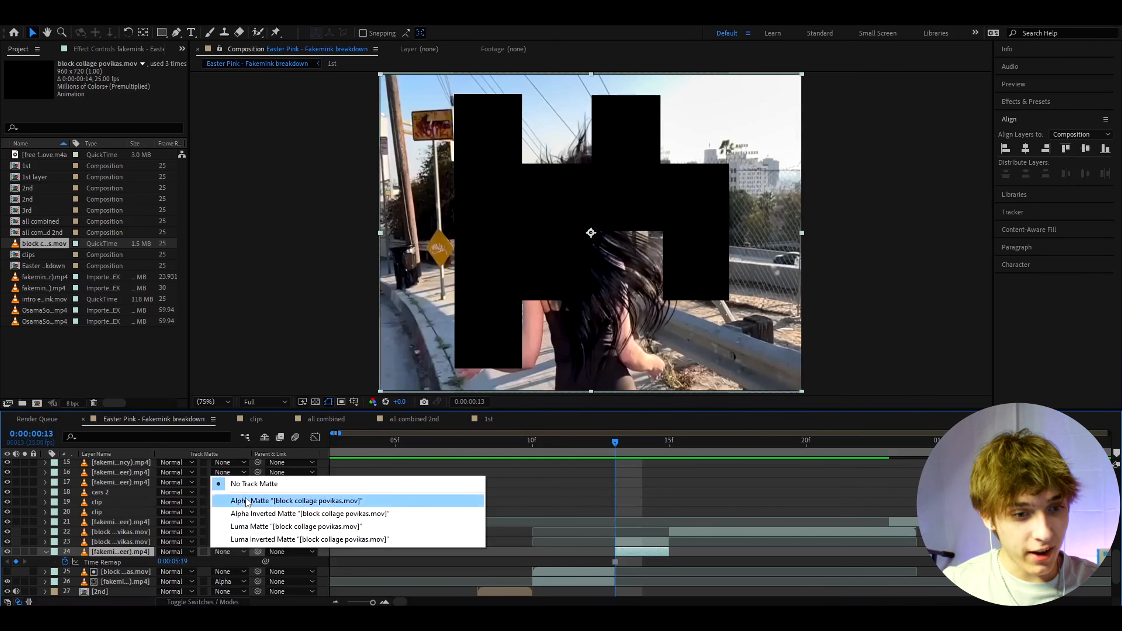
left_click(257, 505)
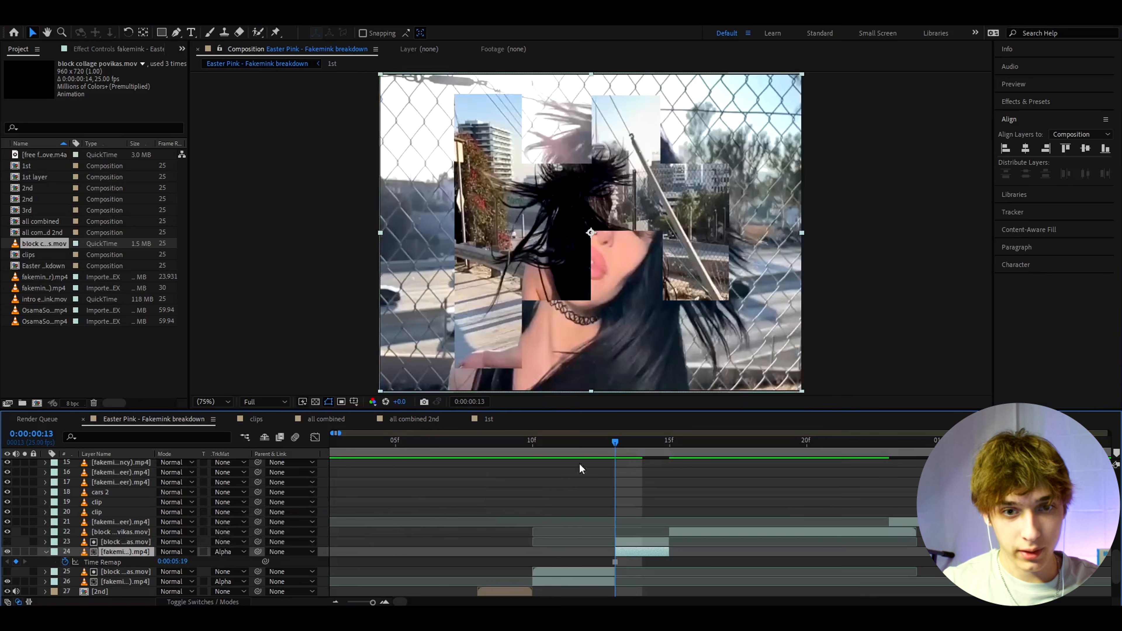
left_click(459, 455)
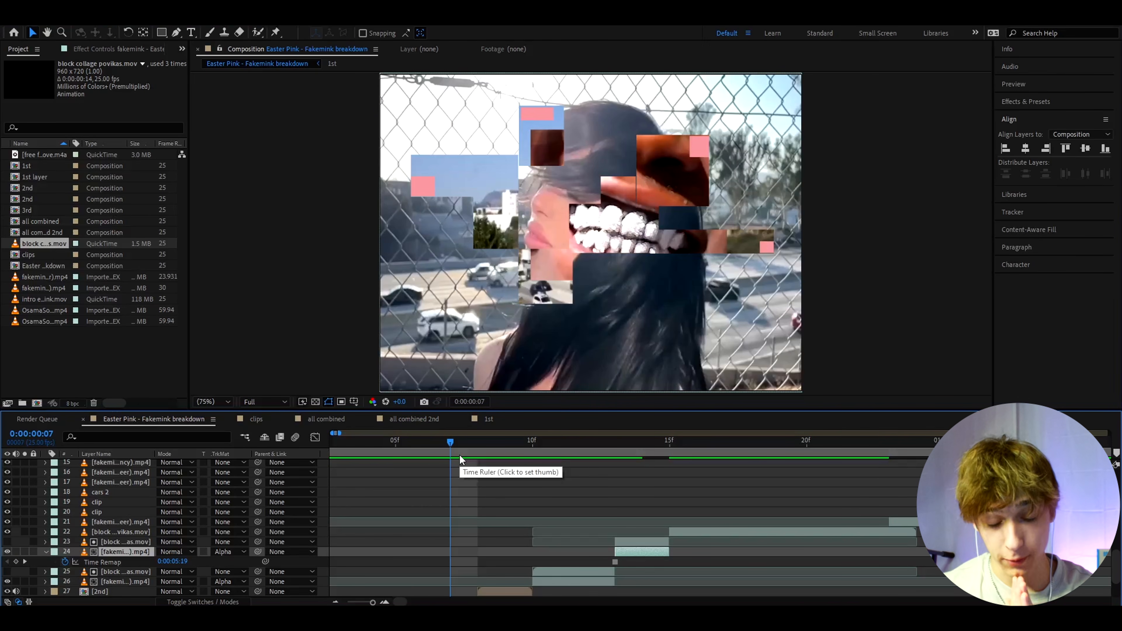
key("ctrl+s")
Play back the transition sequence and delete the leftover block collage part after frame 15
left_click_drag(446, 442, 344, 475)
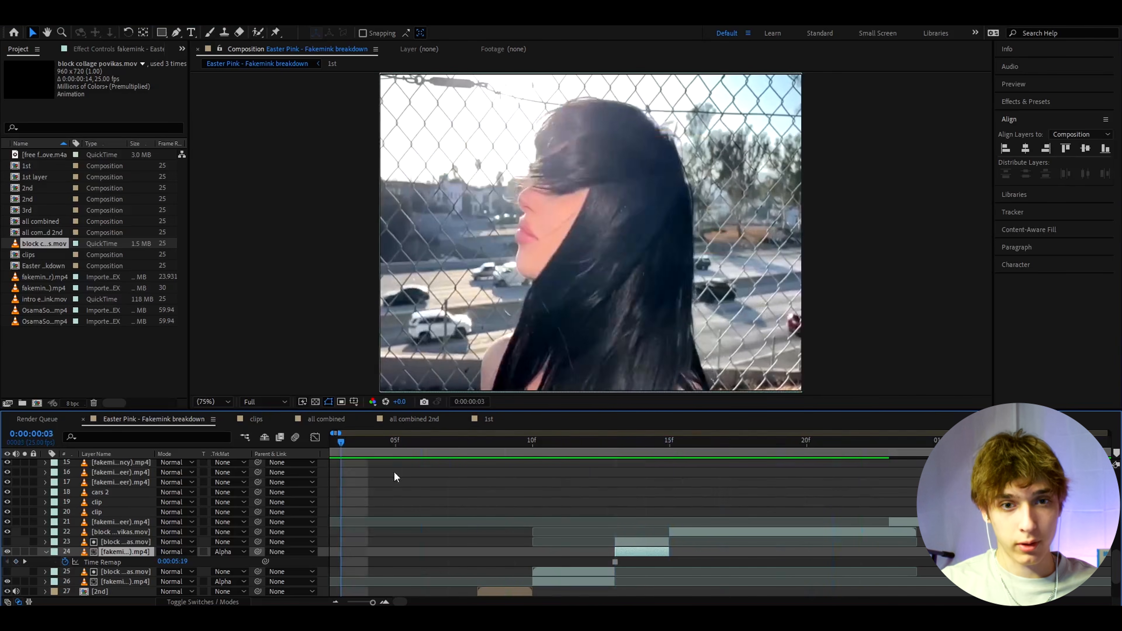
key("space")
left_click_drag(667, 446, 702, 460)
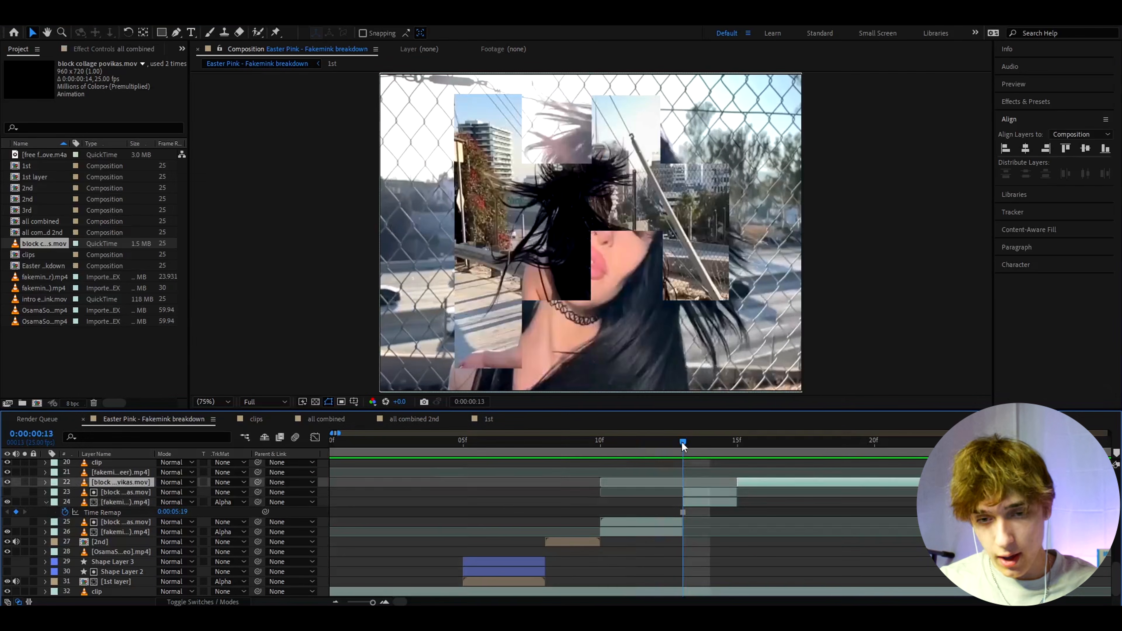
left_click_drag(528, 462, 490, 473)
Pre-compose all cut-out layers from the block collage down to "1st layer", adjusting the composition duration to their time span
left_click_drag(73, 581, 175, 490)
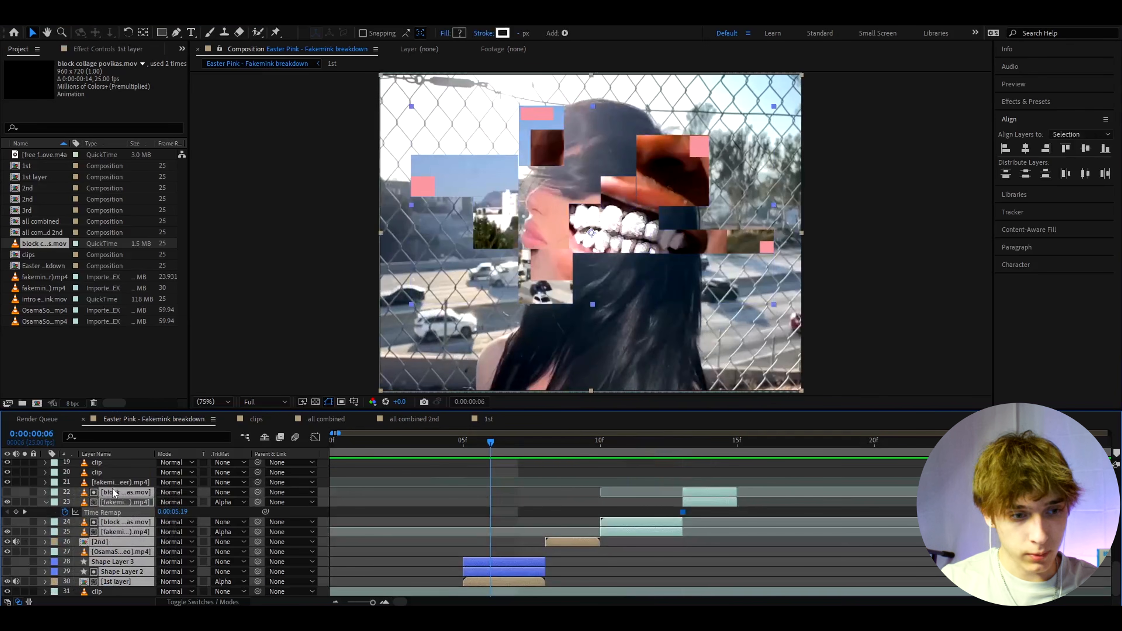
right_click(104, 494)
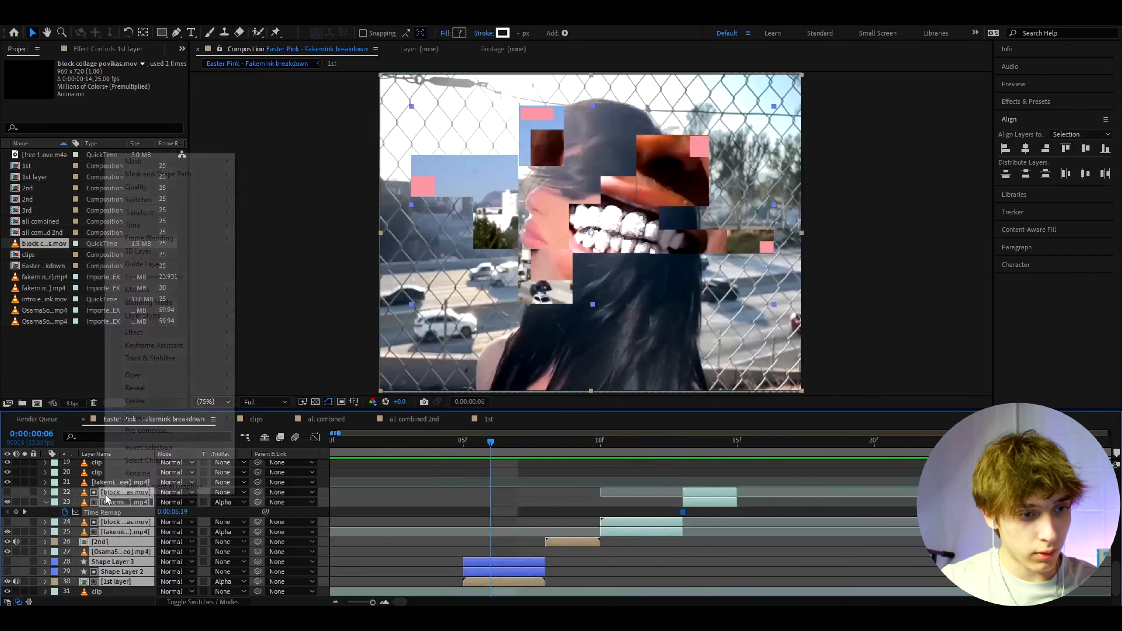
left_click(142, 431)
type("AL")
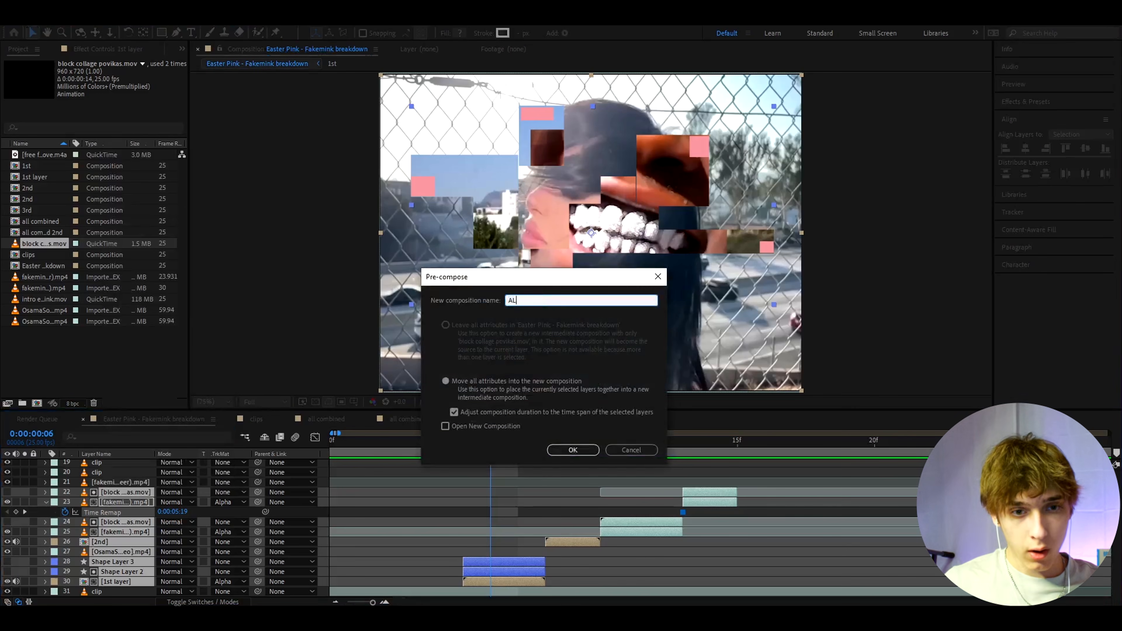
type("L IN ONE")
left_click(572, 451)
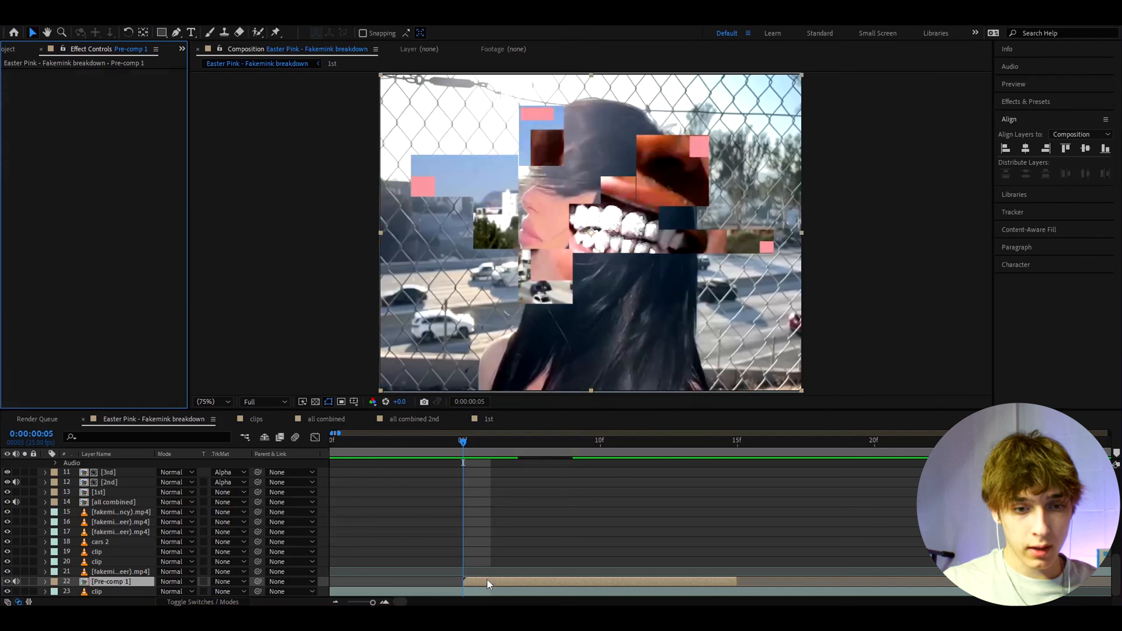
Apply the S_Hotspots effect to the new pre-comp with a threshold of 0.6
left_click(488, 581)
key("ctrl+space")
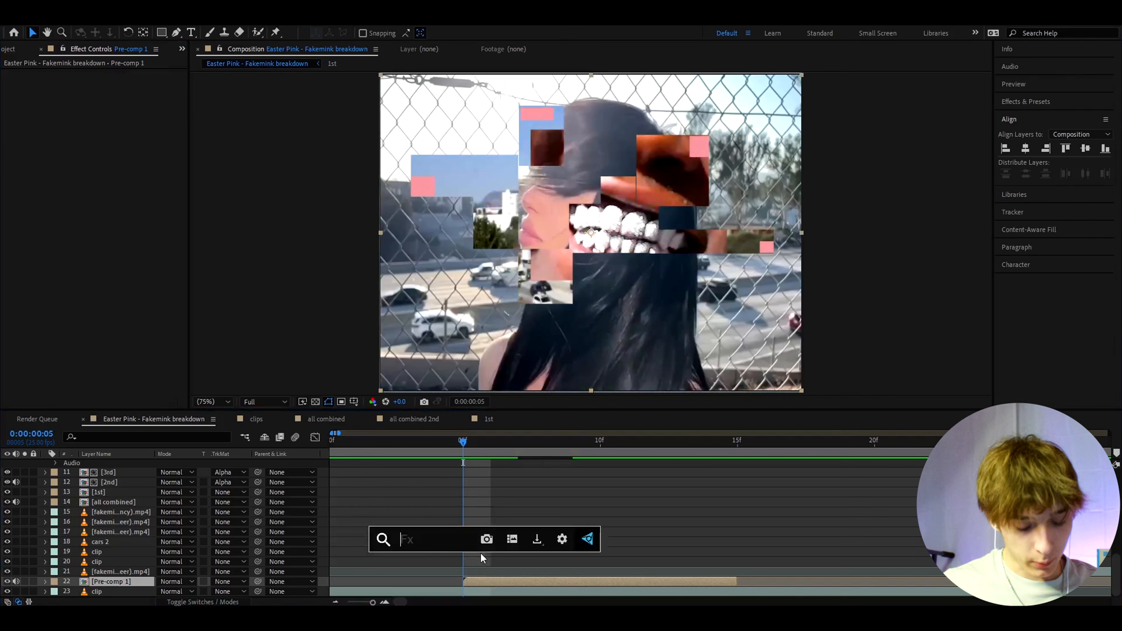
type("s_hot")
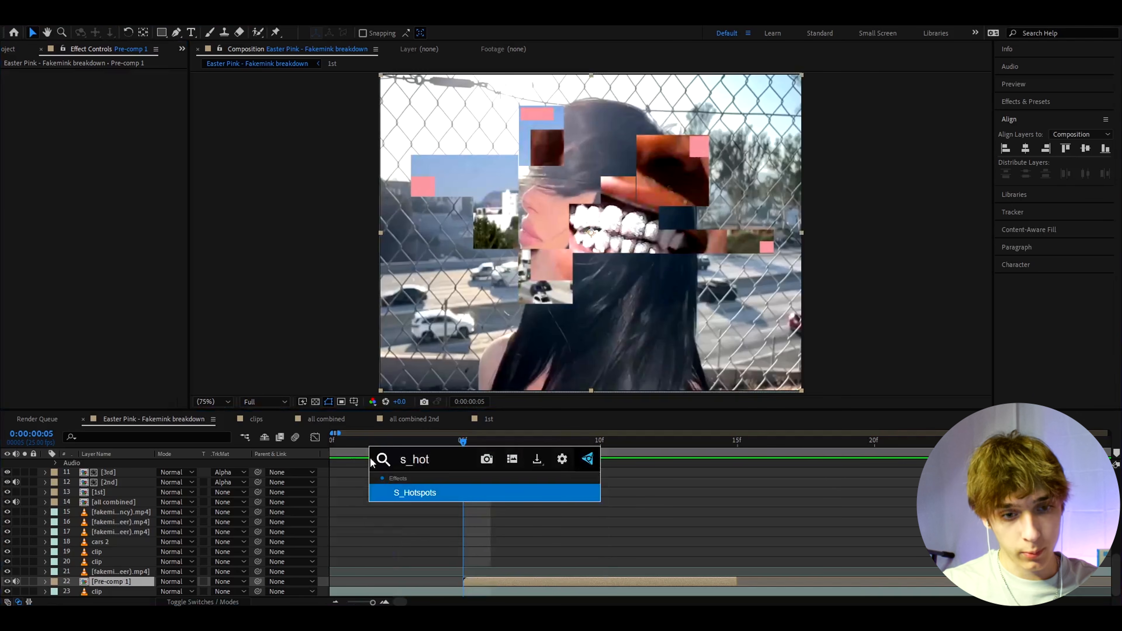
left_click(421, 491)
left_click_drag(110, 157, 105, 154)
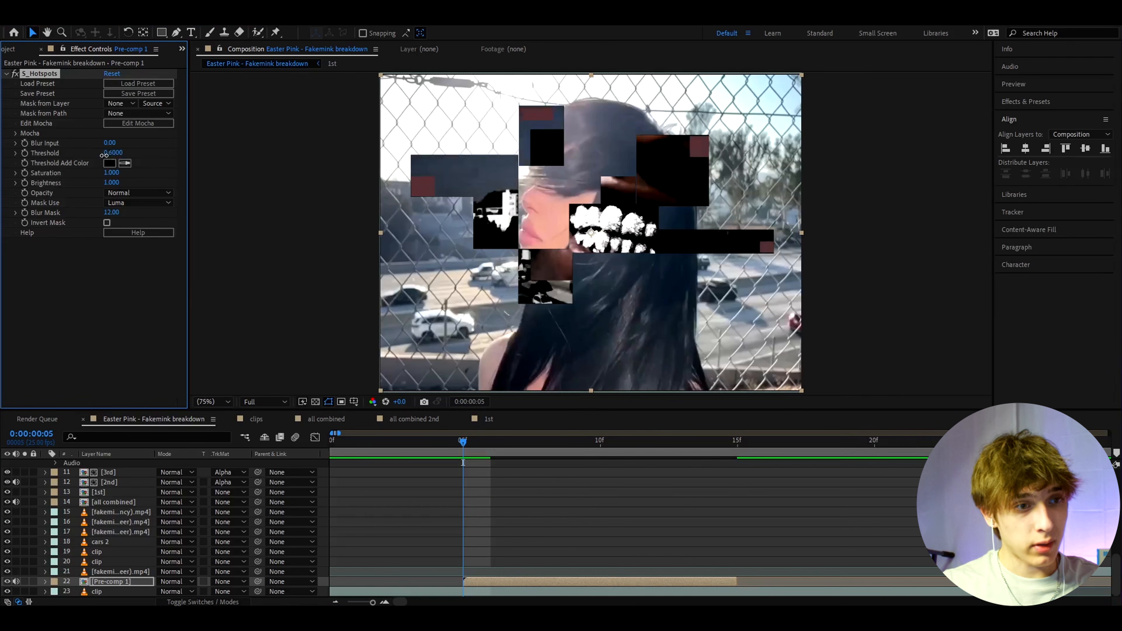
Add the Deep Glow effect to the pre-comp and play back the glowing transition
key("ctrl+space")
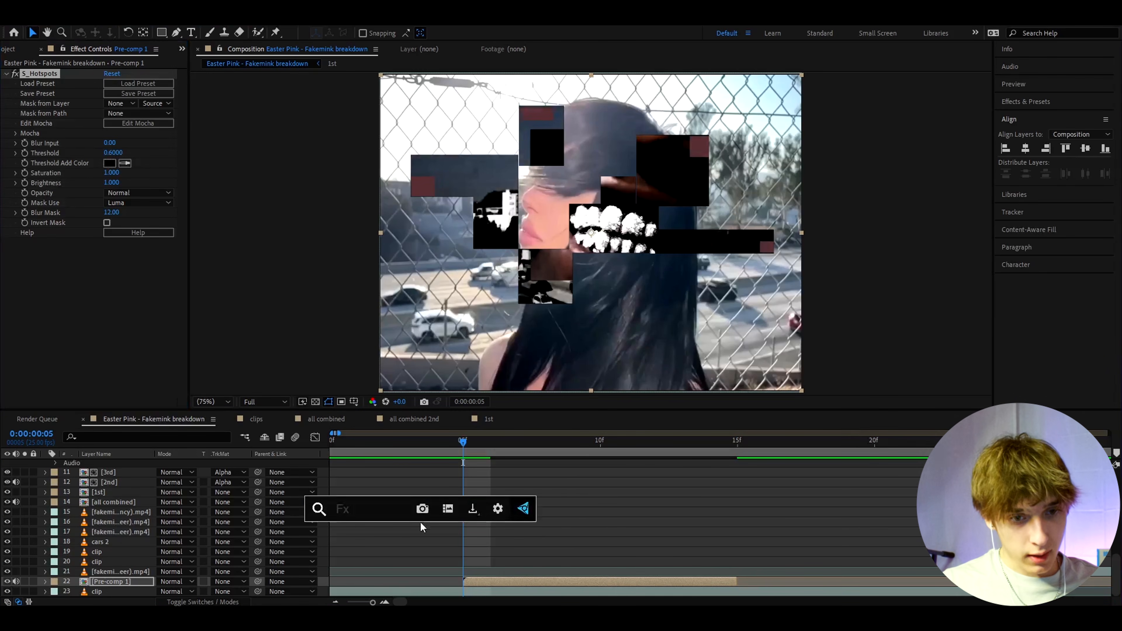
type("dee")
left_click(352, 494)
key("space")
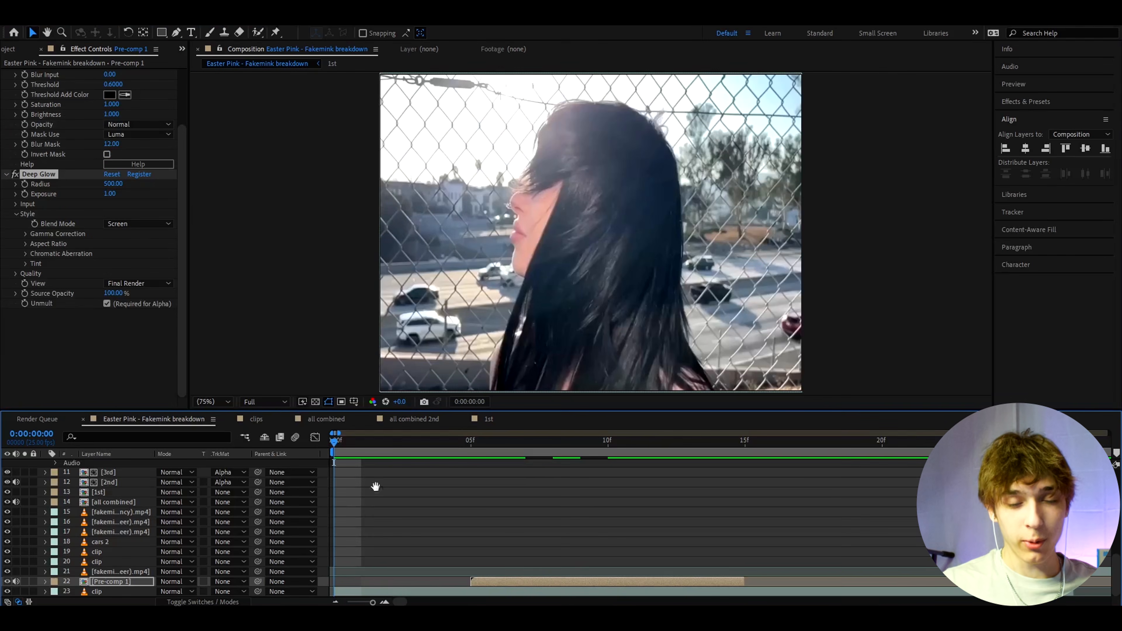
left_click_drag(619, 451, 525, 469)
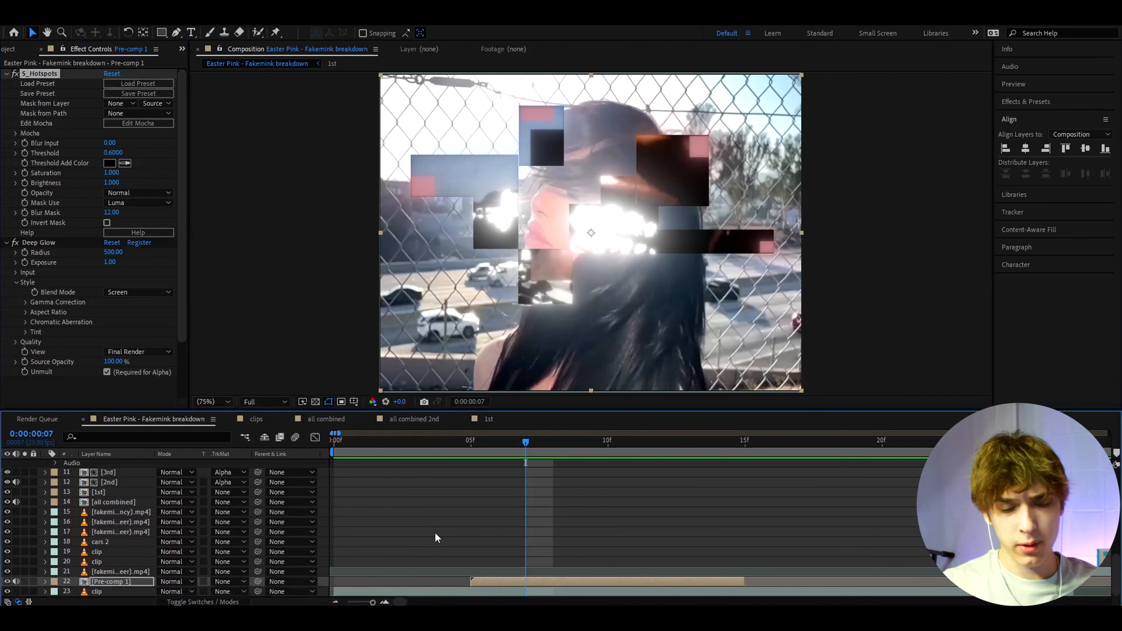